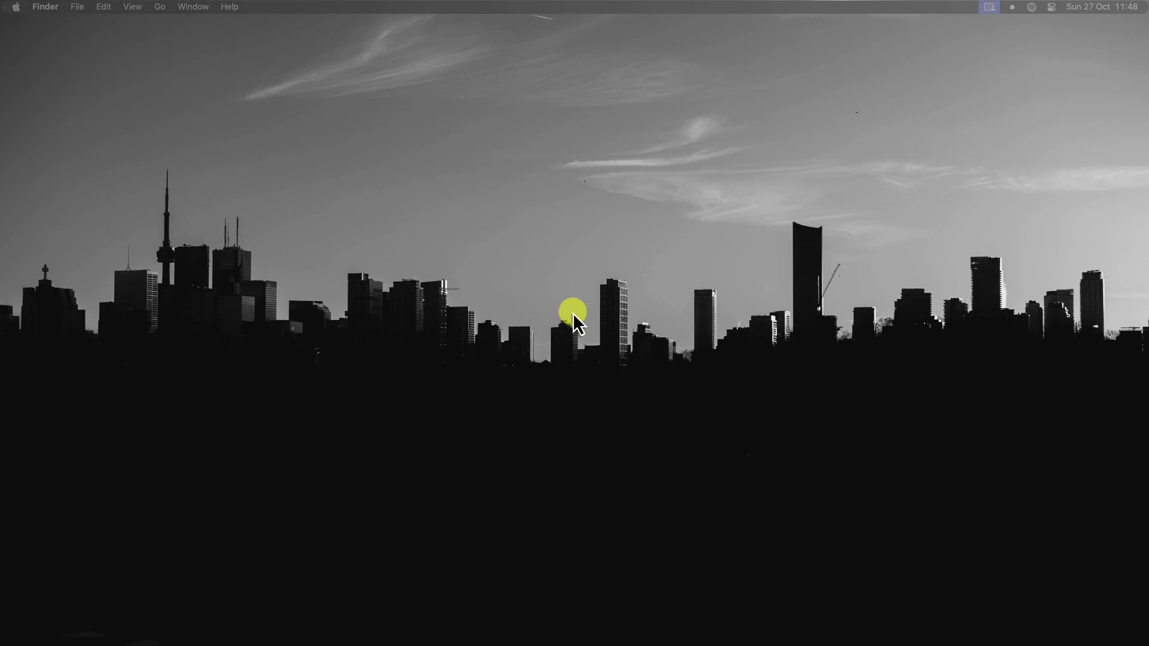
# Switch to the Arc window showing the new untitled Google Doc
pyautogui.press('super+Tab')
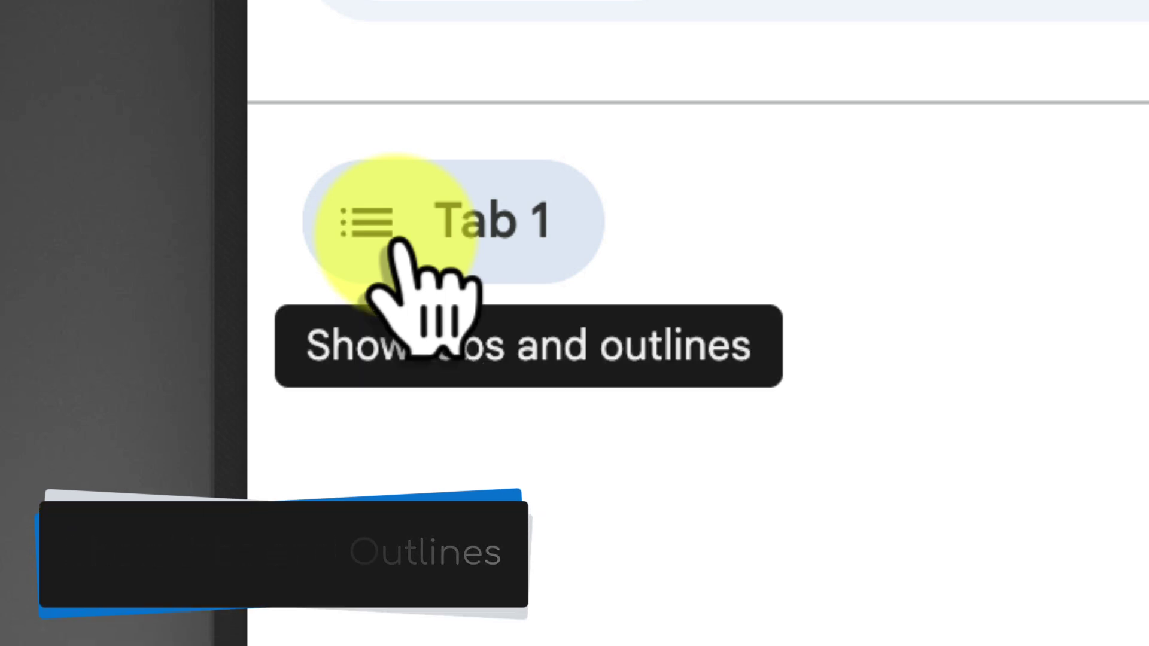
# Show the tabs and outlines panel and rename Tab 1 to 'Introduction'
pyautogui.click(396, 240)
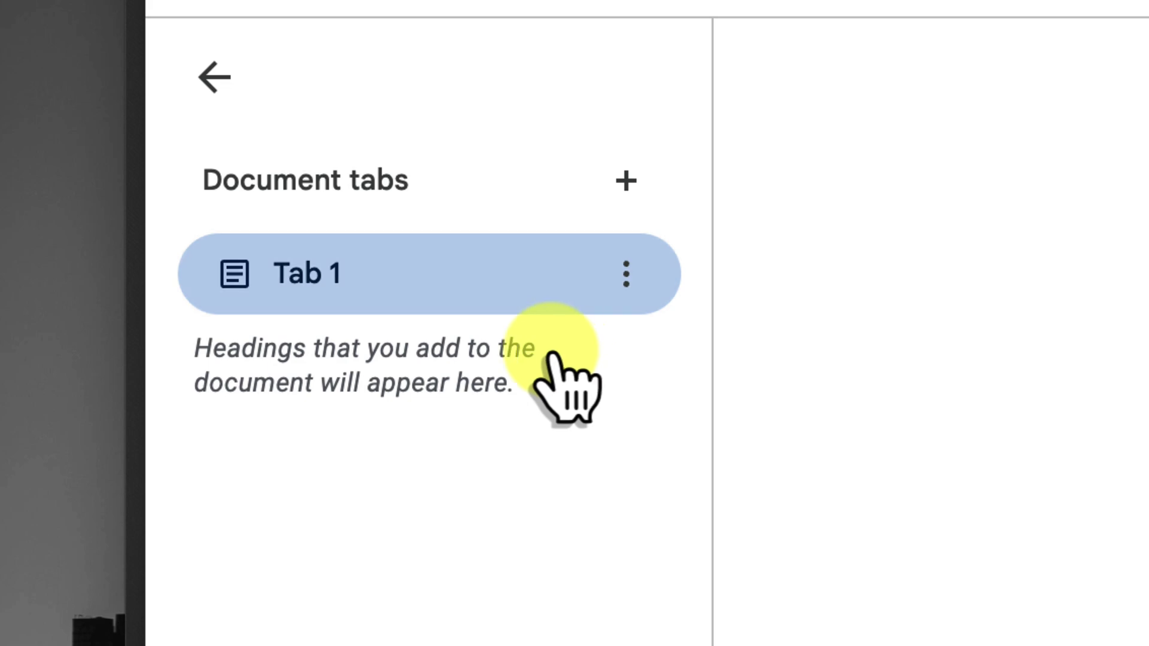
pyautogui.doubleClick(340, 274)
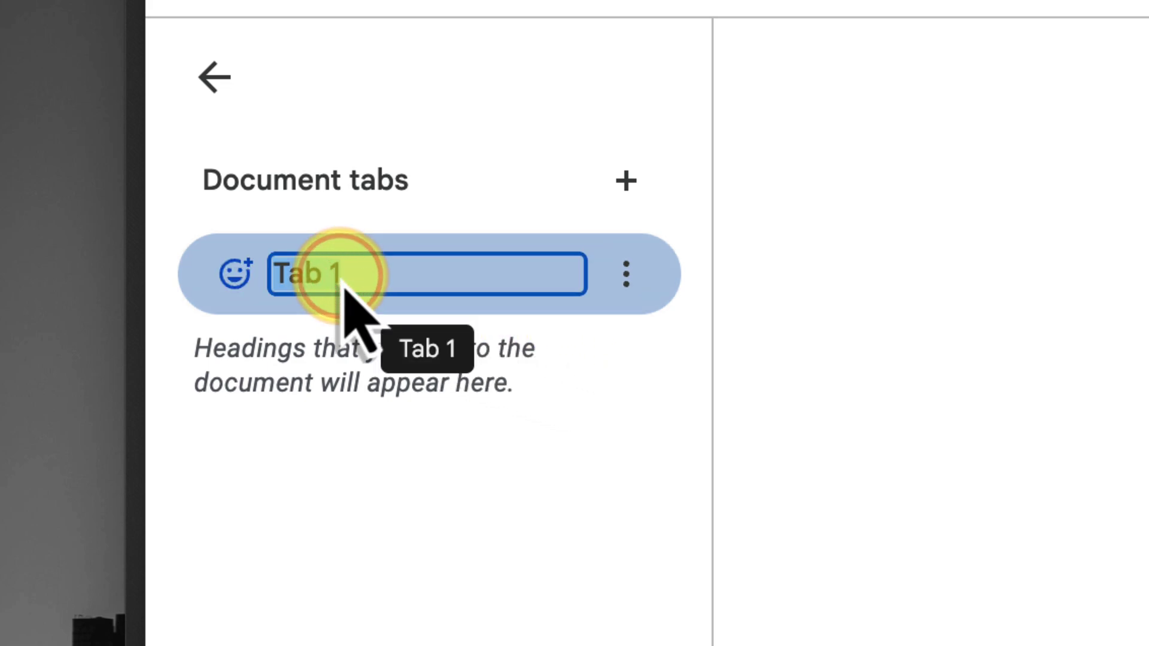
pyautogui.write('Introduction')
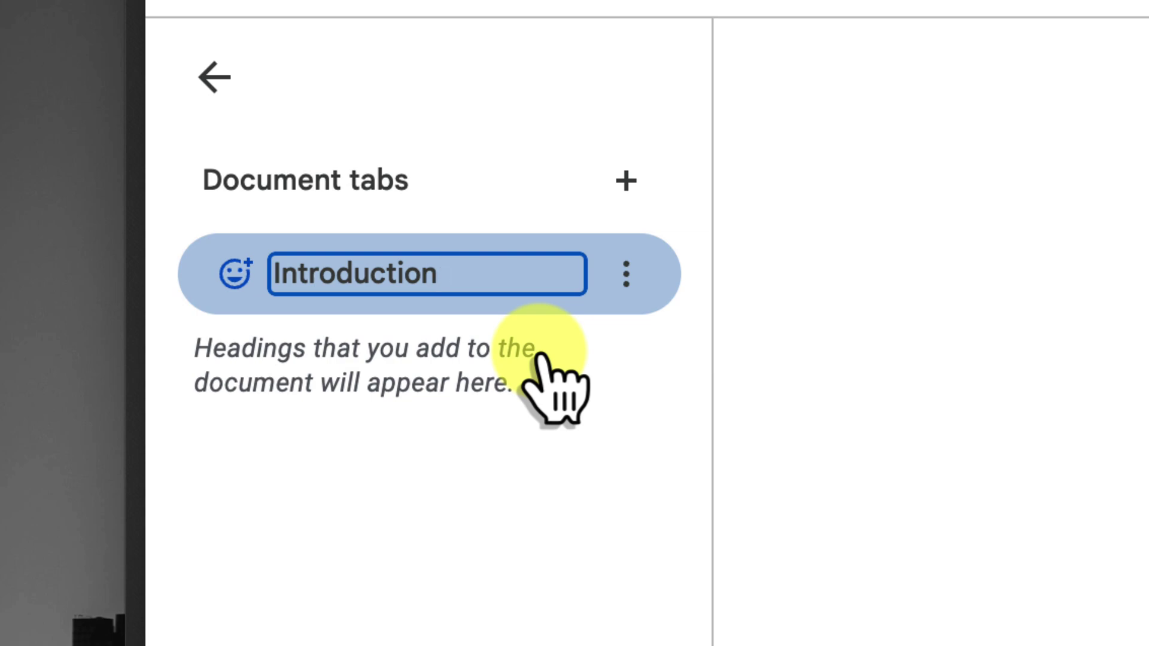
pyautogui.press('Return')
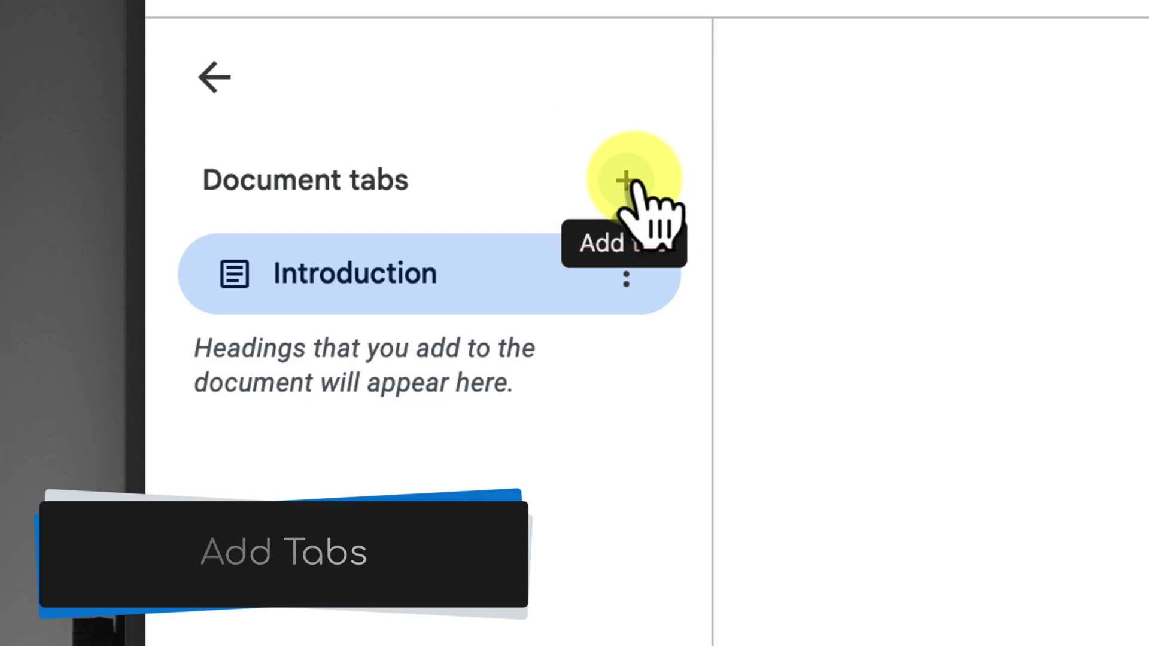
# Add a second tab named 'Solar Power'
pyautogui.click(626, 181)
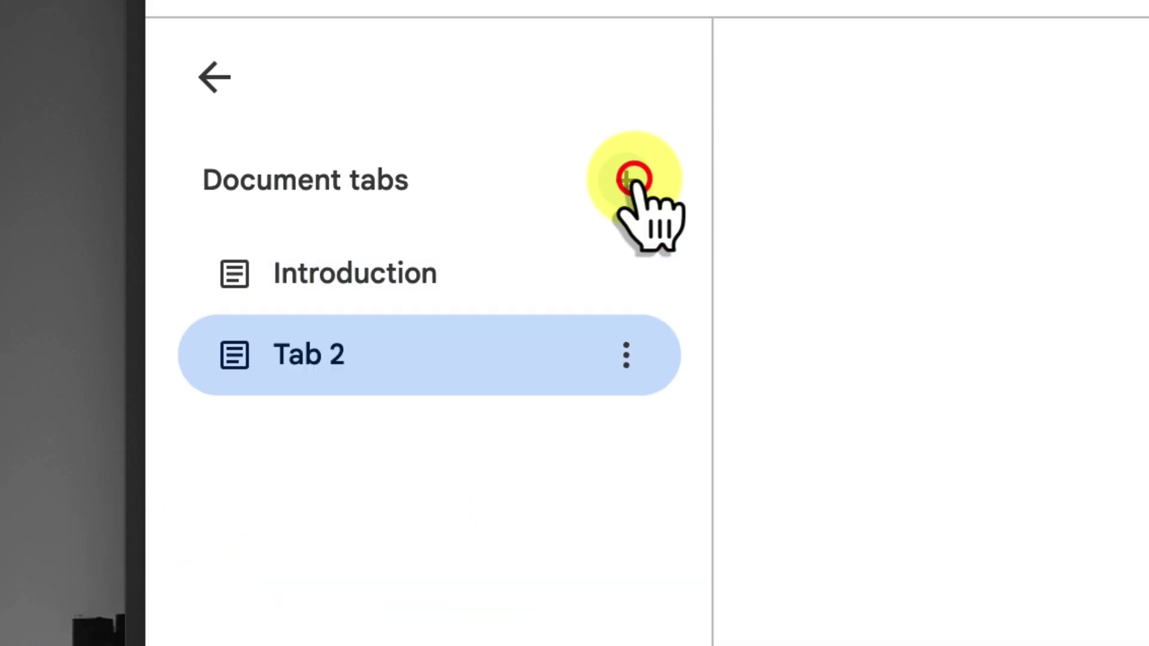
pyautogui.doubleClick(386, 349)
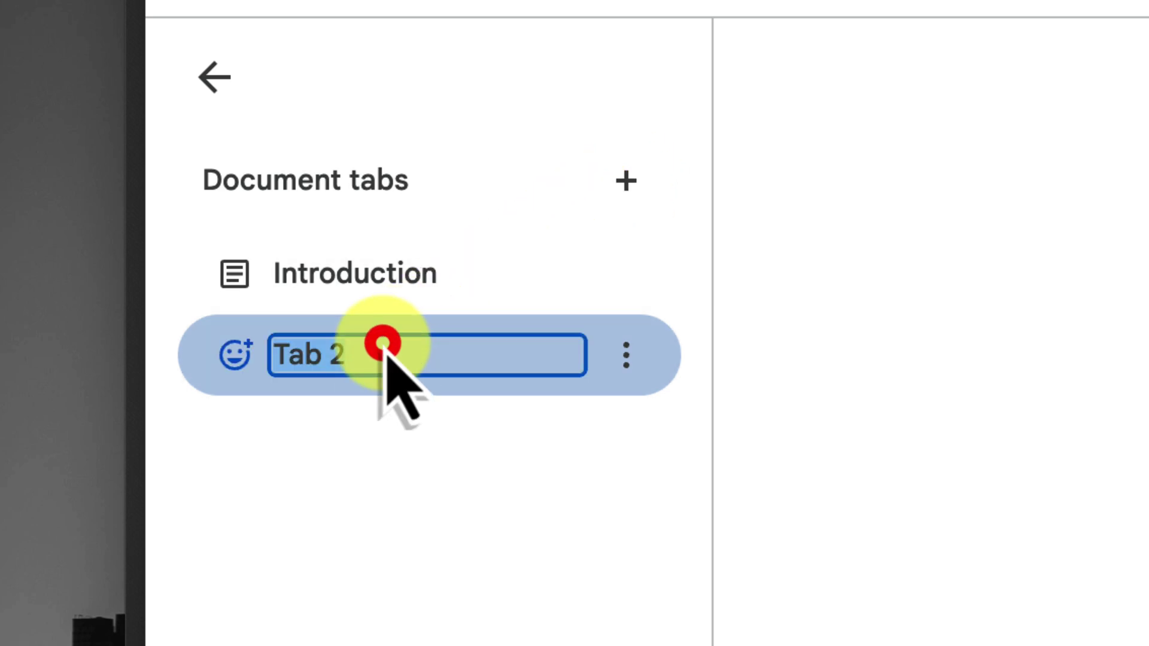
pyautogui.write('d0')
pyautogui.press('BackSpace')
pyautogui.press('BackSpace')
pyautogui.write('Solar Power')
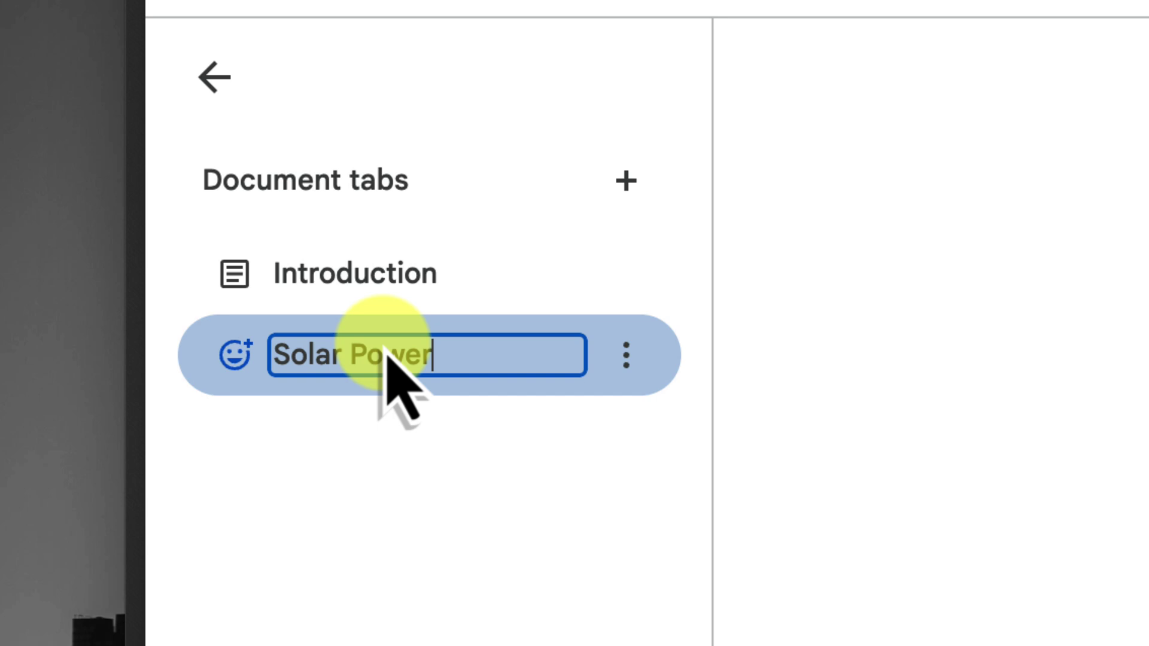
pyautogui.press('Return')
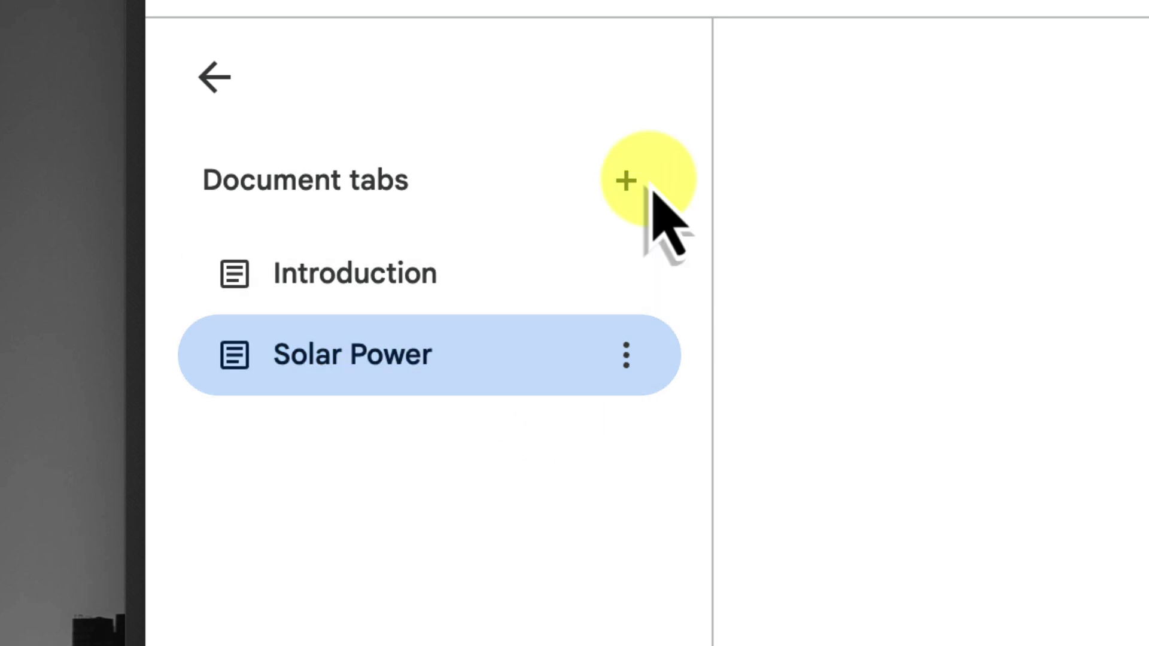
# Add a third tab named 'Wind Energy'
pyautogui.click(626, 181)
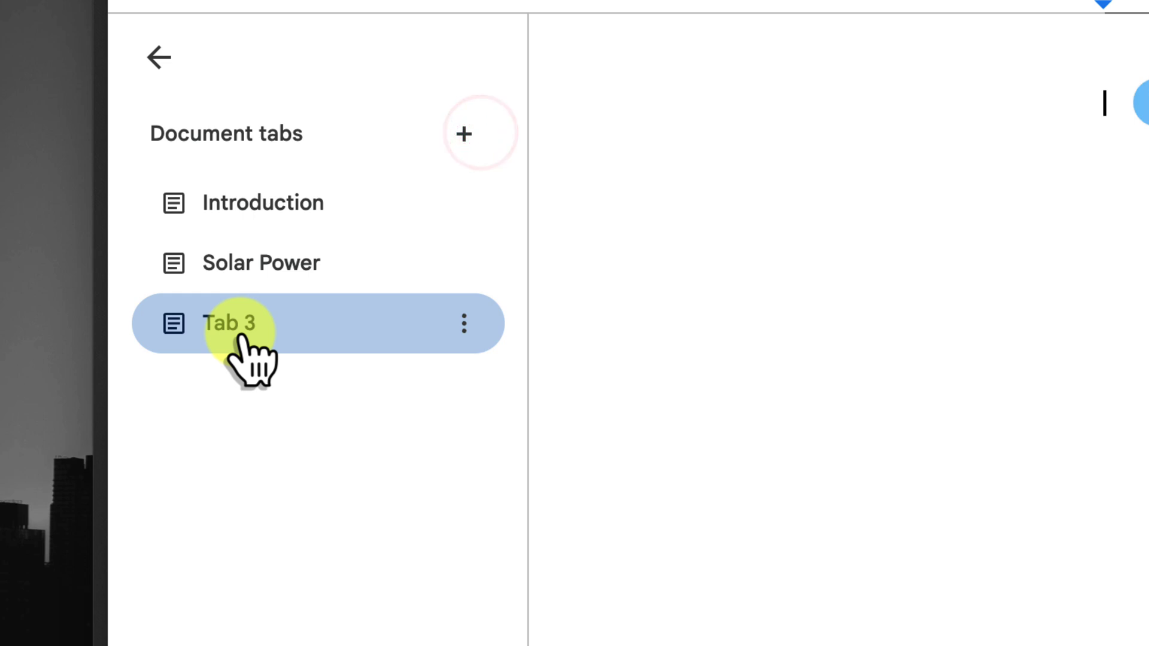
pyautogui.doubleClick(241, 331)
pyautogui.write('d')
pyautogui.press('BackSpace')
pyautogui.write('Wind Energy')
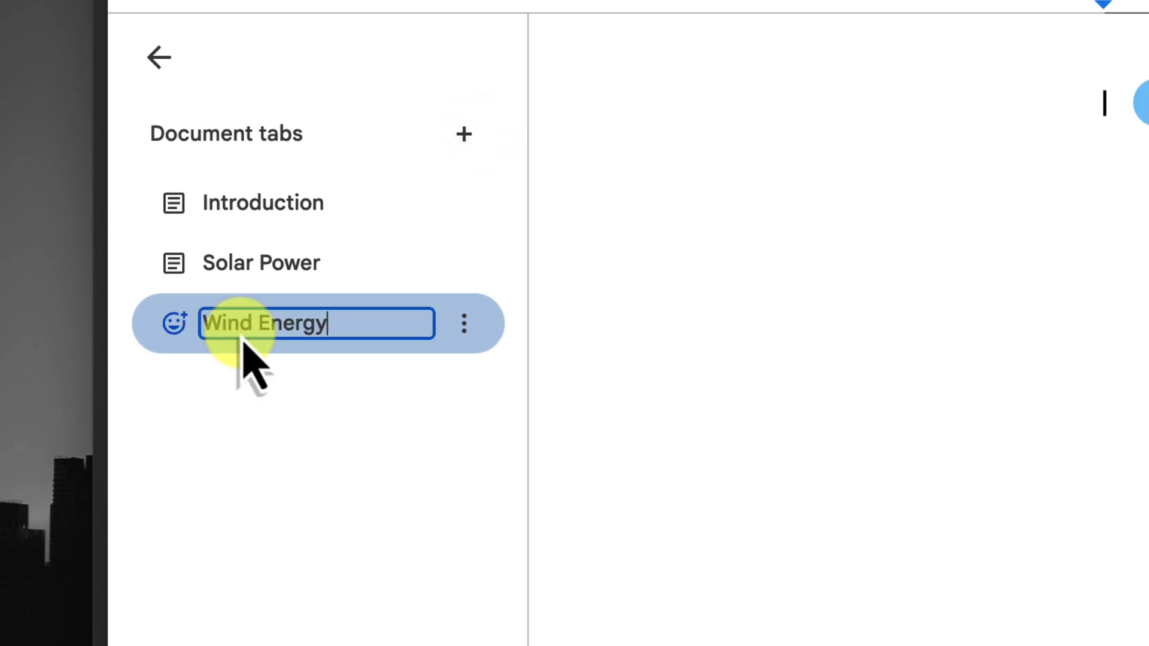
# Add a fourth tab named 'Hydroelectric Power'
pyautogui.click(464, 134)
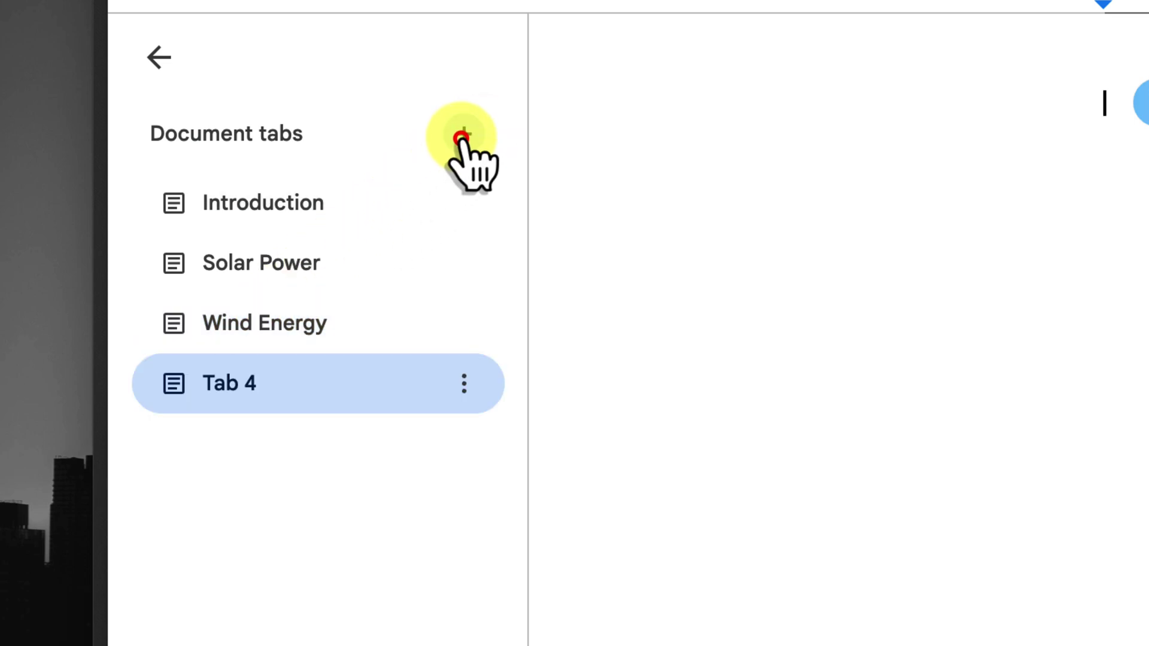
pyautogui.doubleClick(217, 388)
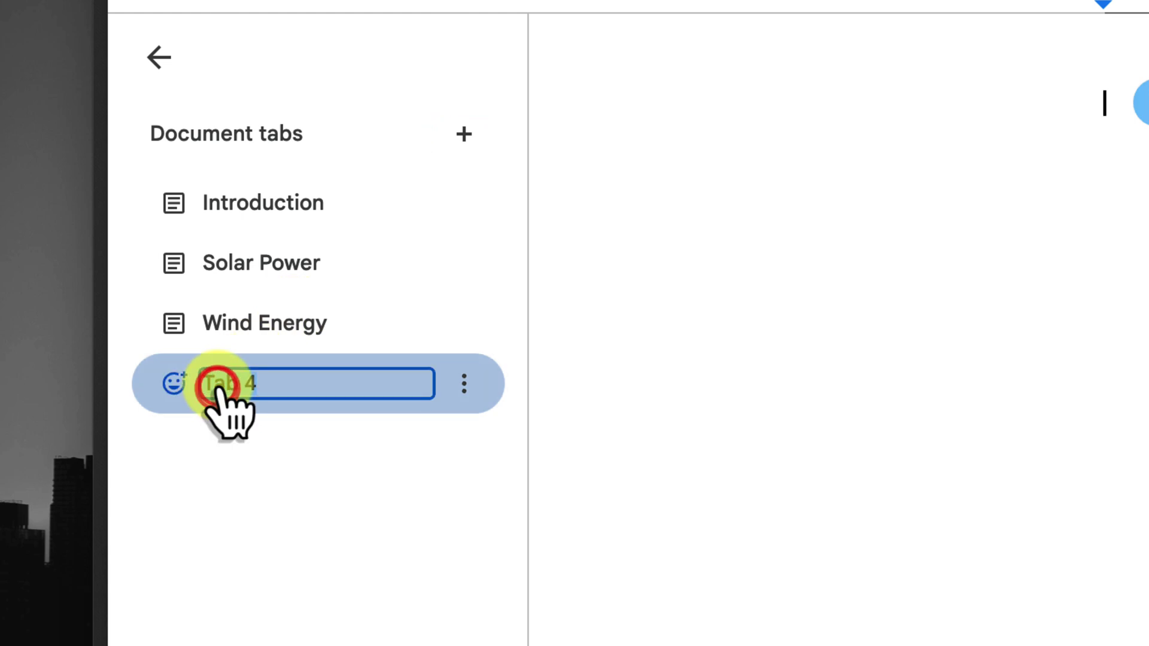
pyautogui.press('BackSpace')
pyautogui.write('Hydroelectric Power')
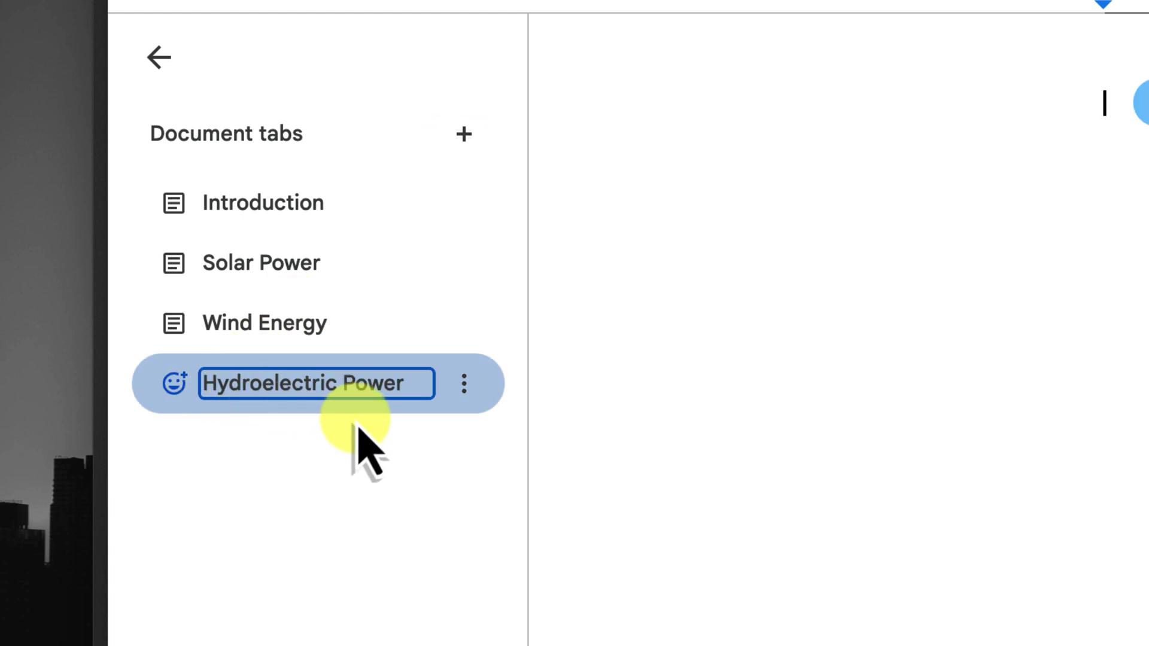
pyautogui.click(505, 457)
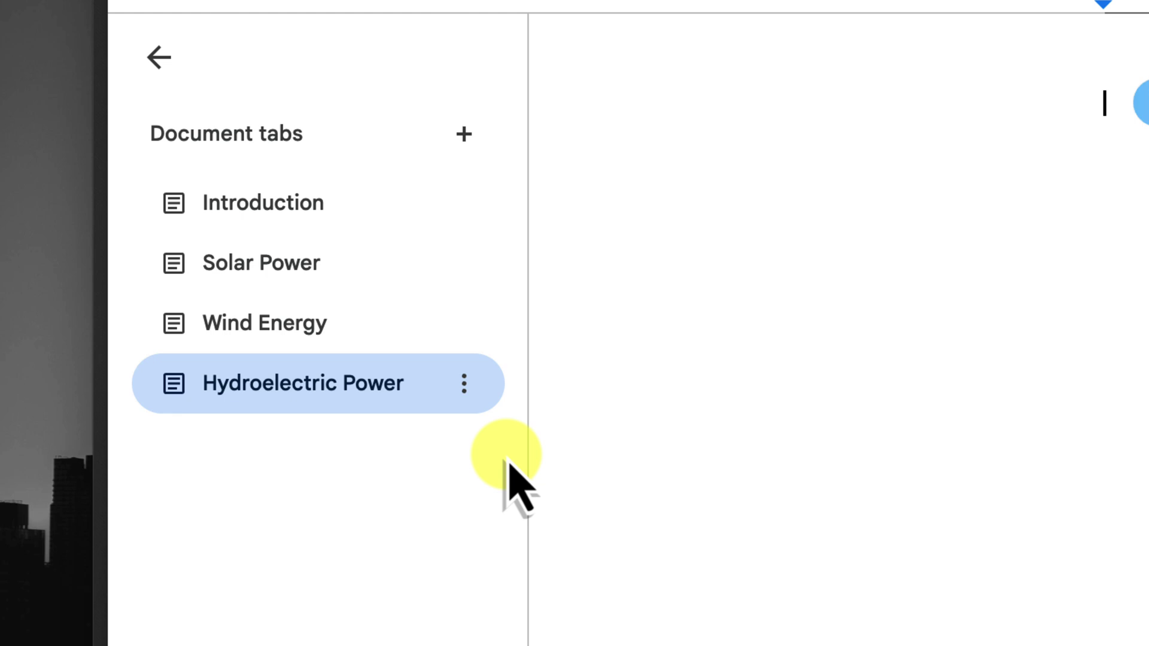
# Click through Introduction and Wind Energy, ending on the Solar Power tab
pyautogui.click(346, 204)
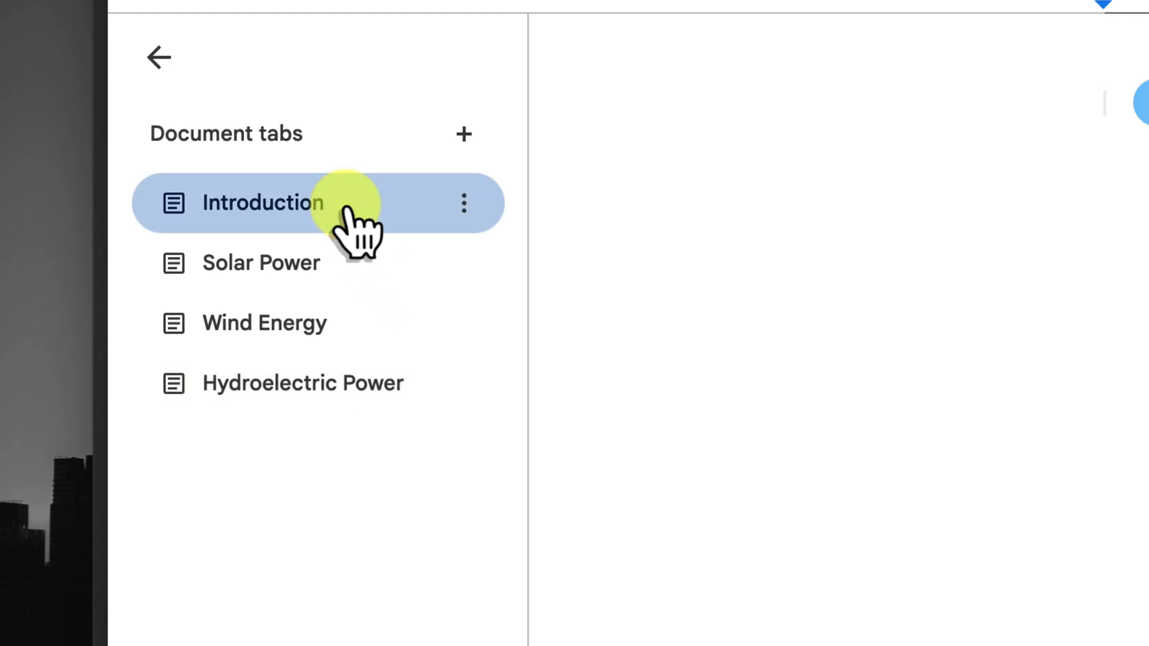
pyautogui.moveTo(269, 263)
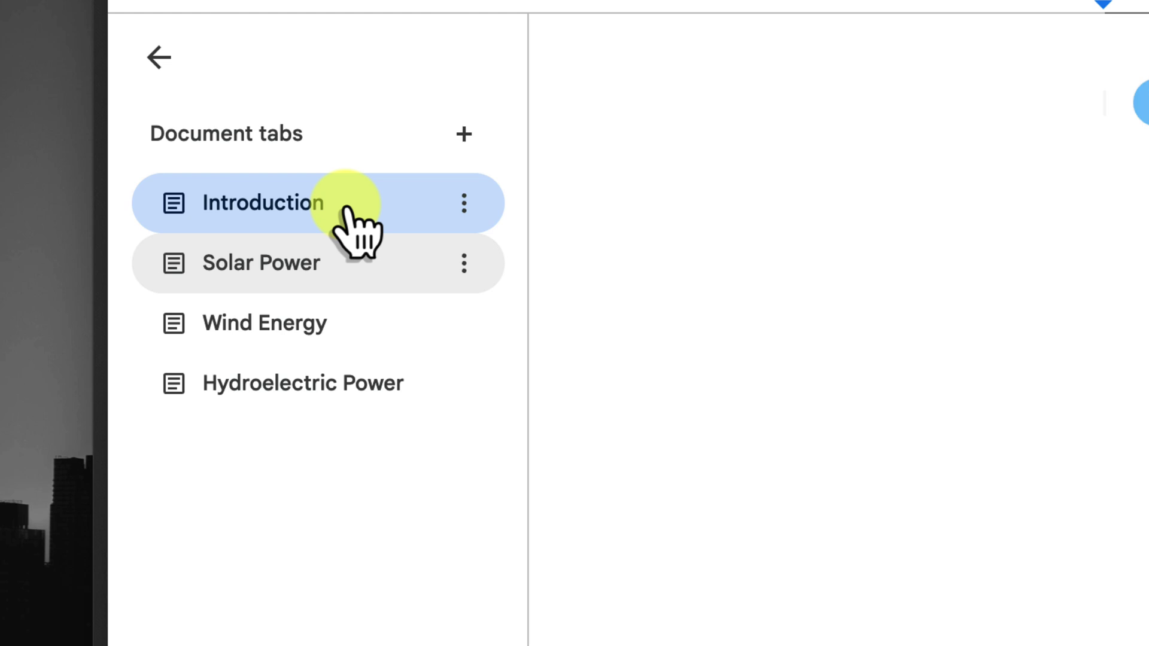
pyautogui.click(354, 314)
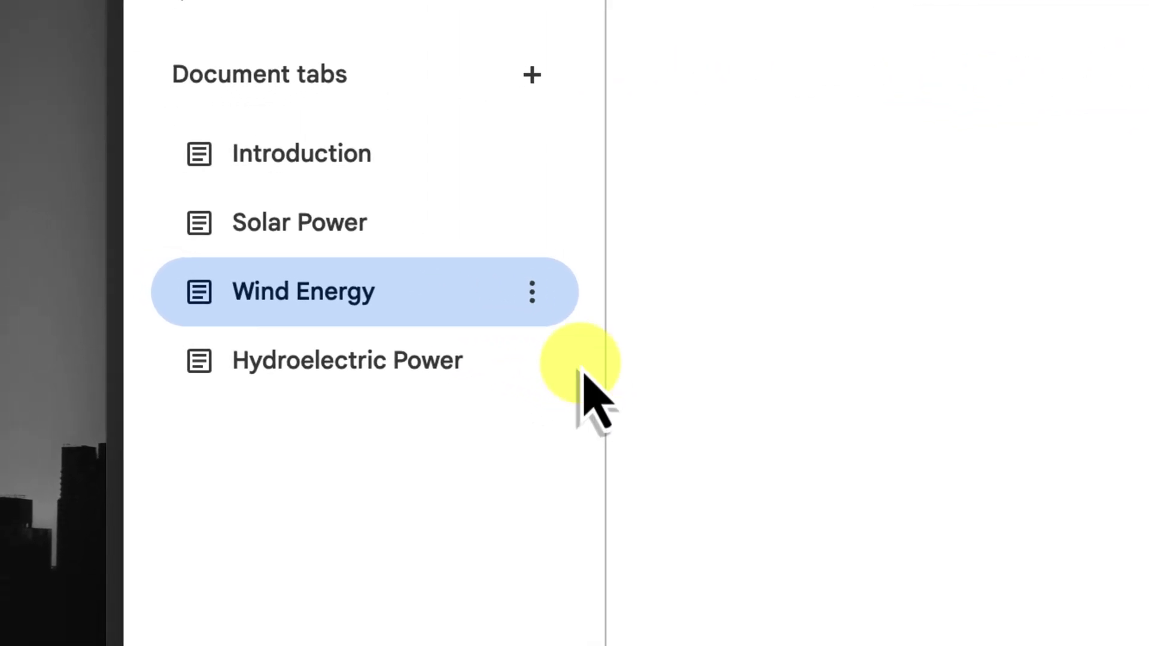
pyautogui.moveTo(360, 223)
pyautogui.click(466, 226)
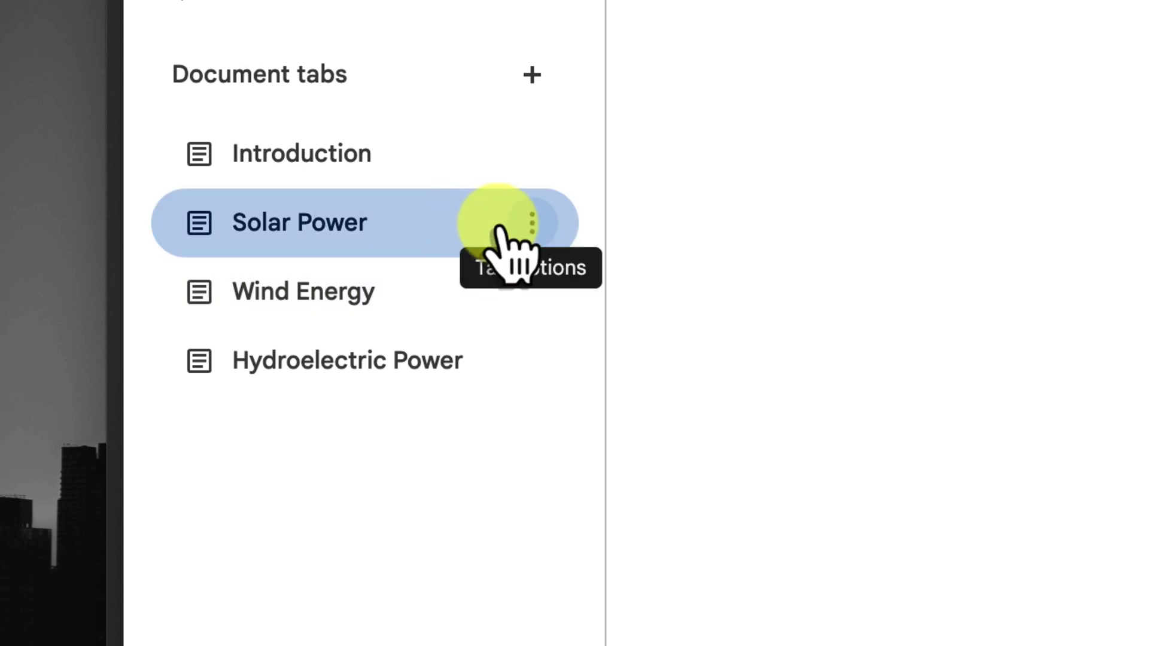
# Add a subtab under Solar Power named 'Benefits'
pyautogui.click(532, 223)
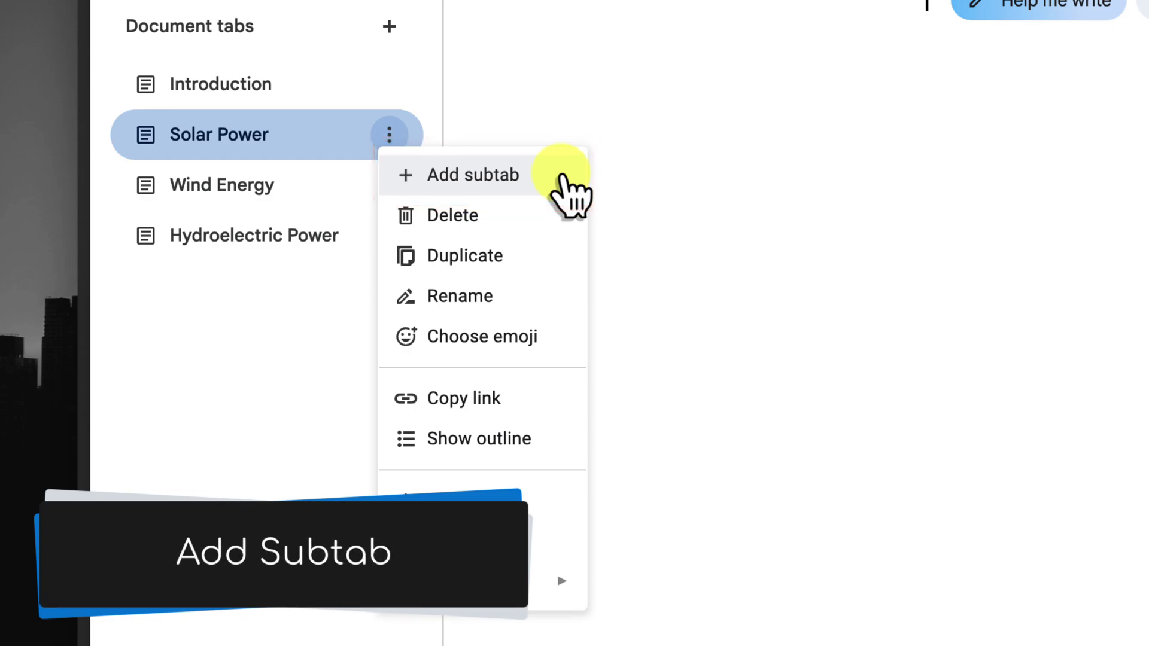
pyautogui.click(561, 174)
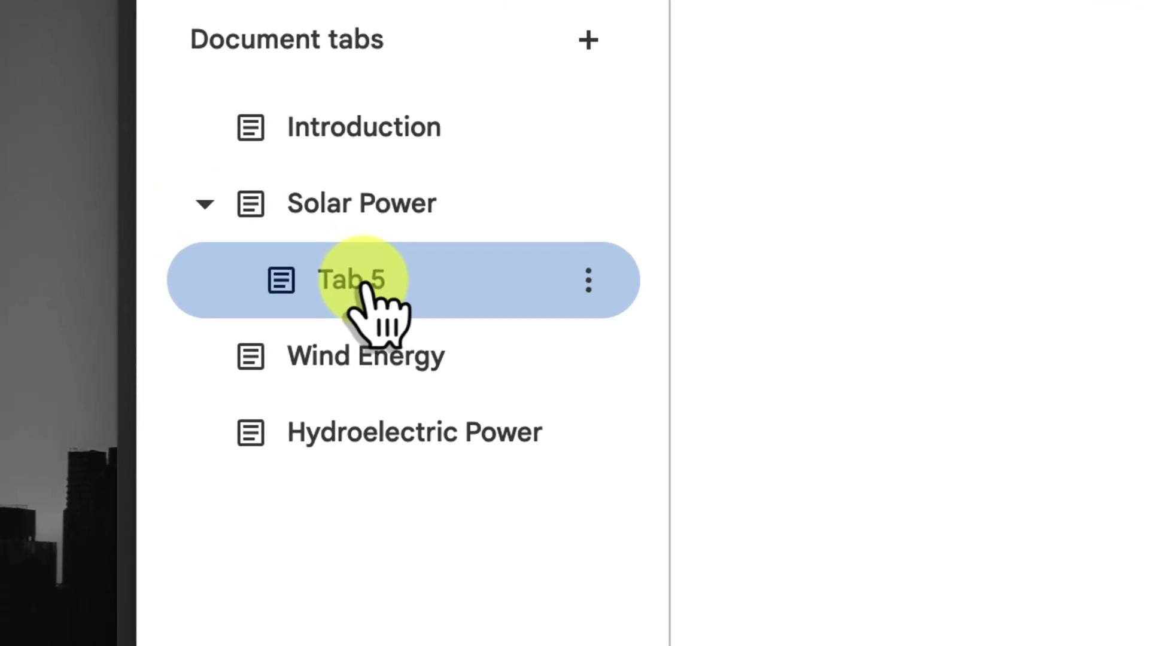
pyautogui.doubleClick(365, 283)
pyautogui.write('d0')
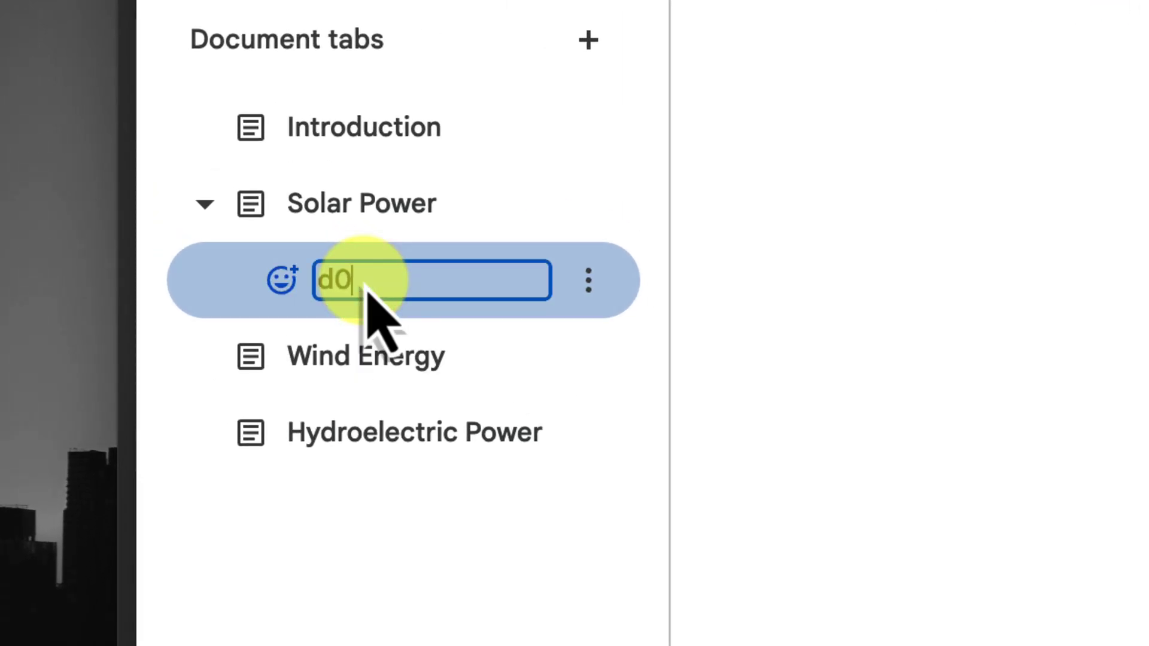
pyautogui.press('BackSpace')
pyautogui.press('BackSpace')
pyautogui.write('Benefits')
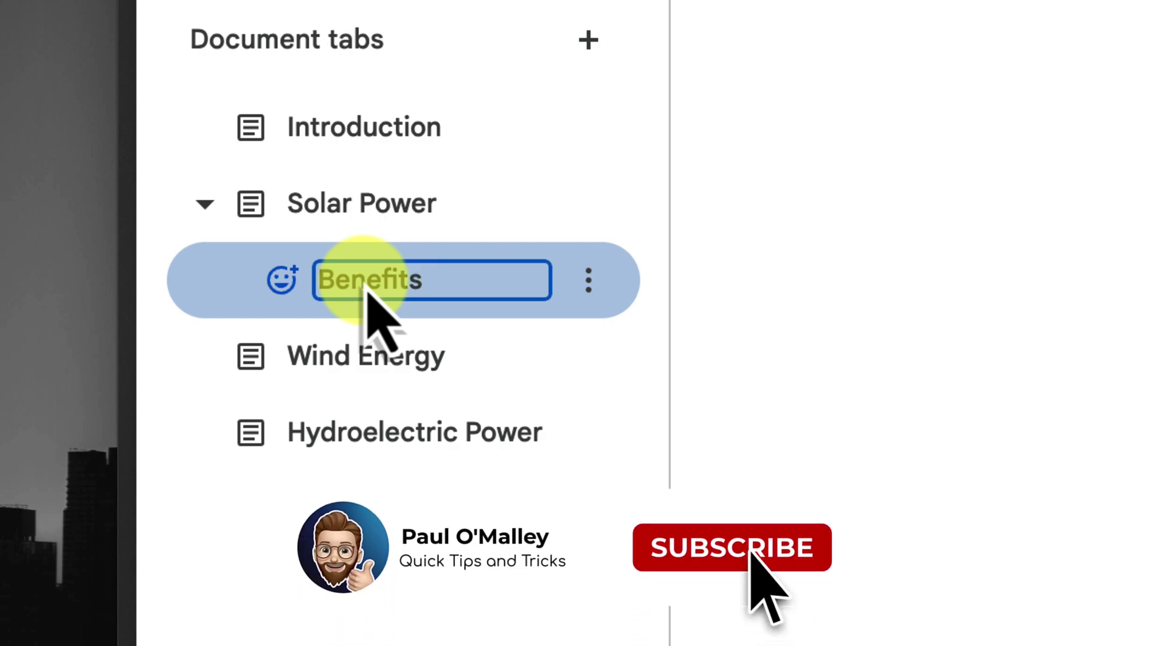
pyautogui.press('Return')
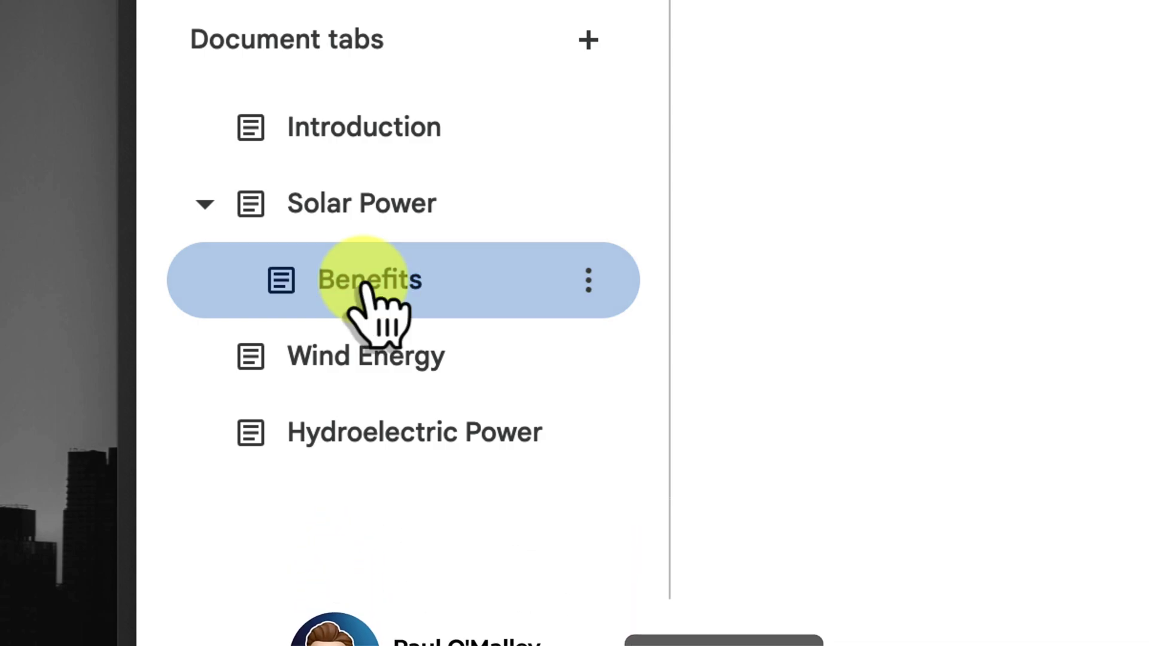
pyautogui.moveTo(588, 203)
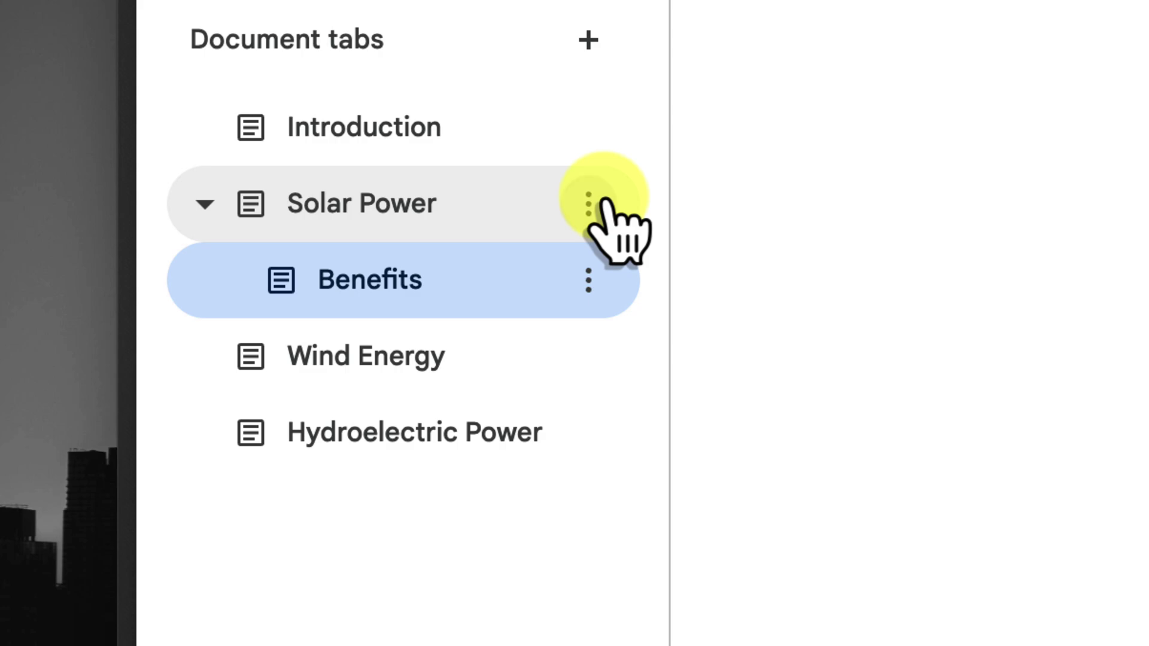
# Add a second Solar Power subtab named 'Challenges'
pyautogui.click(602, 203)
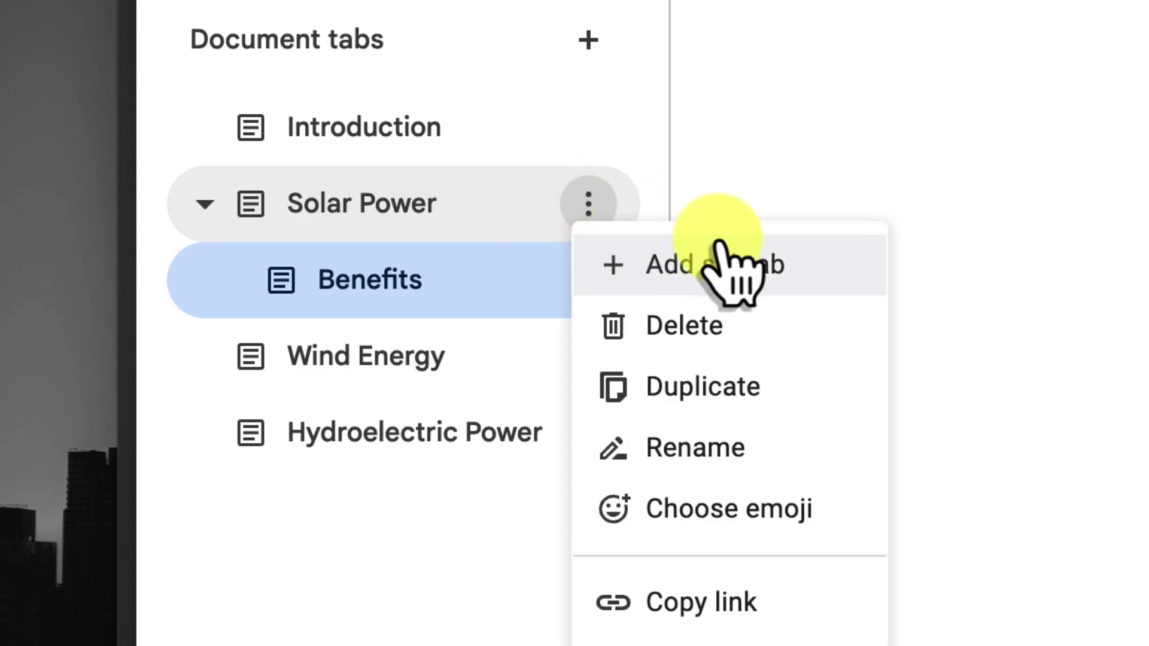
pyautogui.click(778, 263)
pyautogui.doubleClick(311, 354)
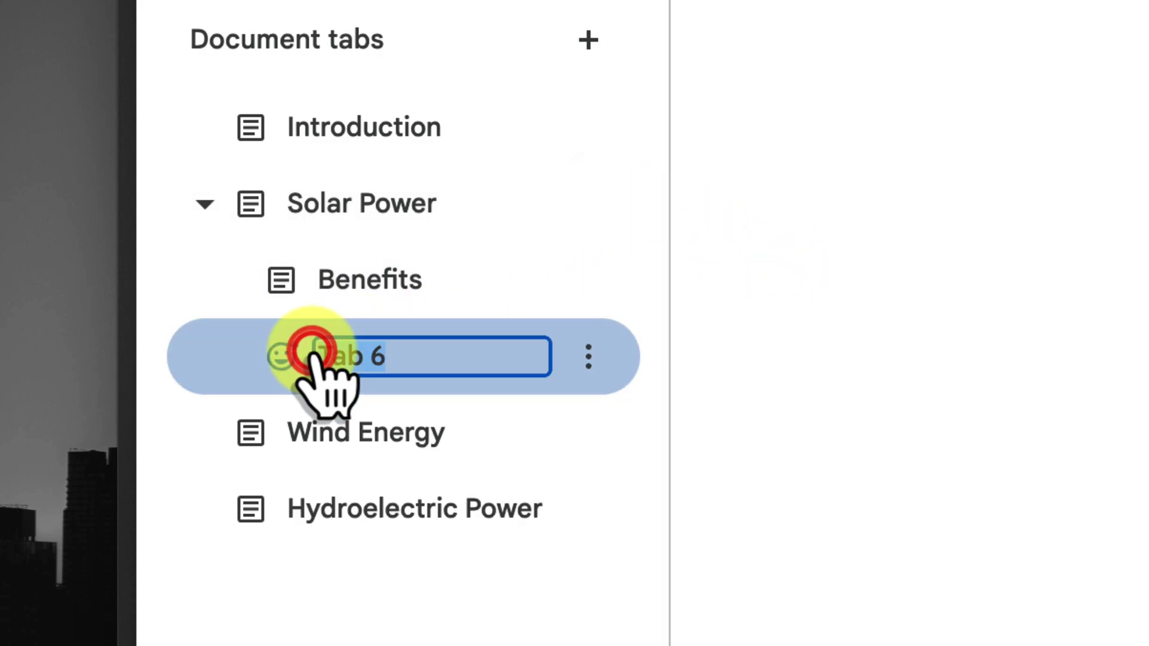
pyautogui.write('Challenges')
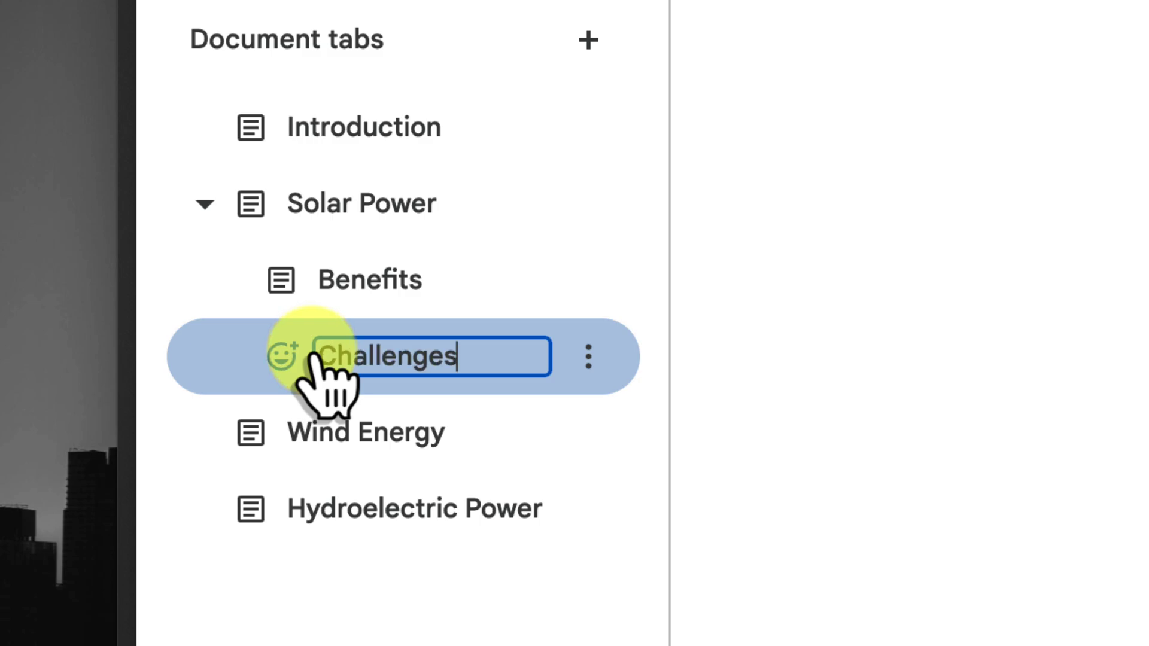
pyautogui.press('Return')
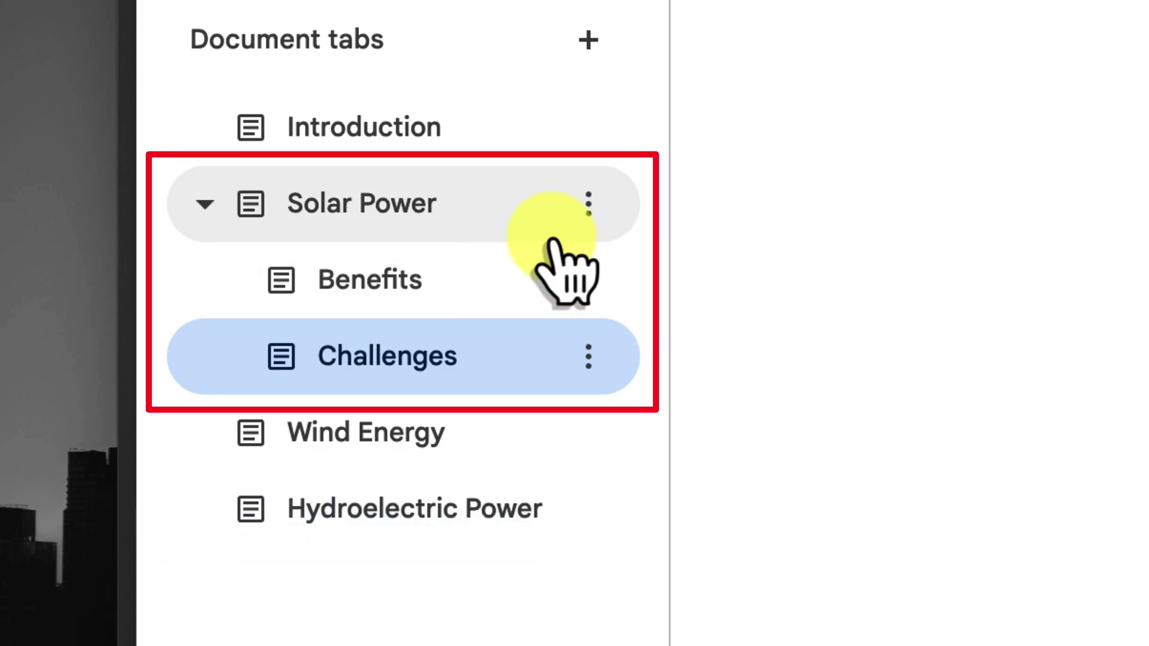
# Visit Solar Power and its Benefits subtab, then open the Wind Energy tab
pyautogui.click(443, 183)
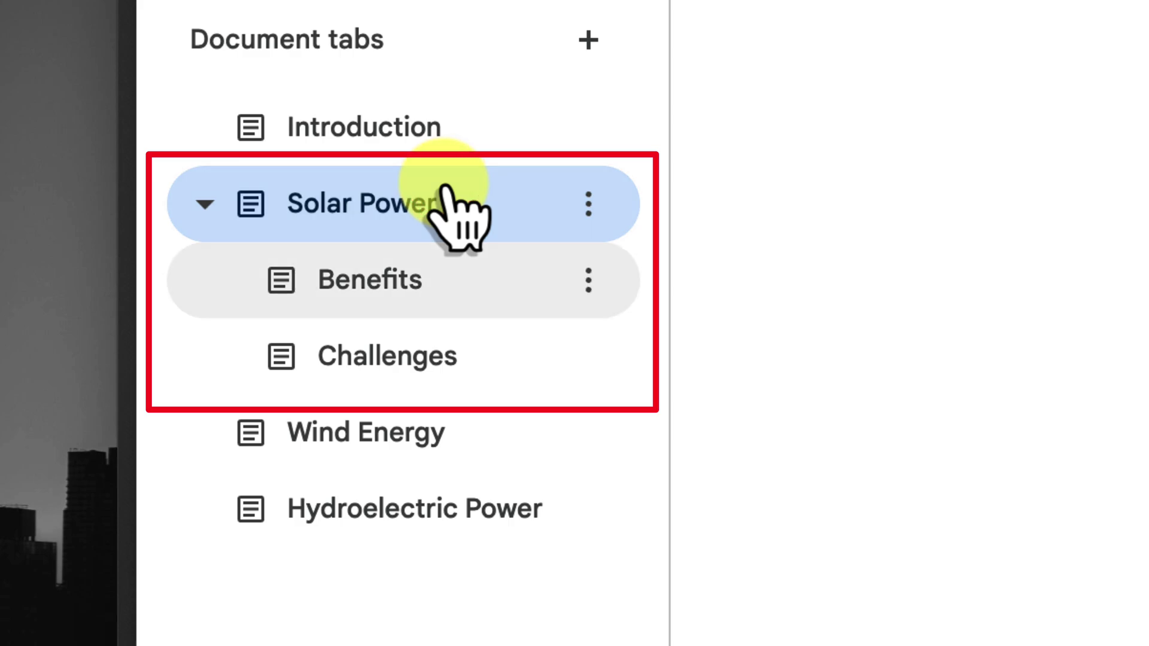
pyautogui.click(488, 277)
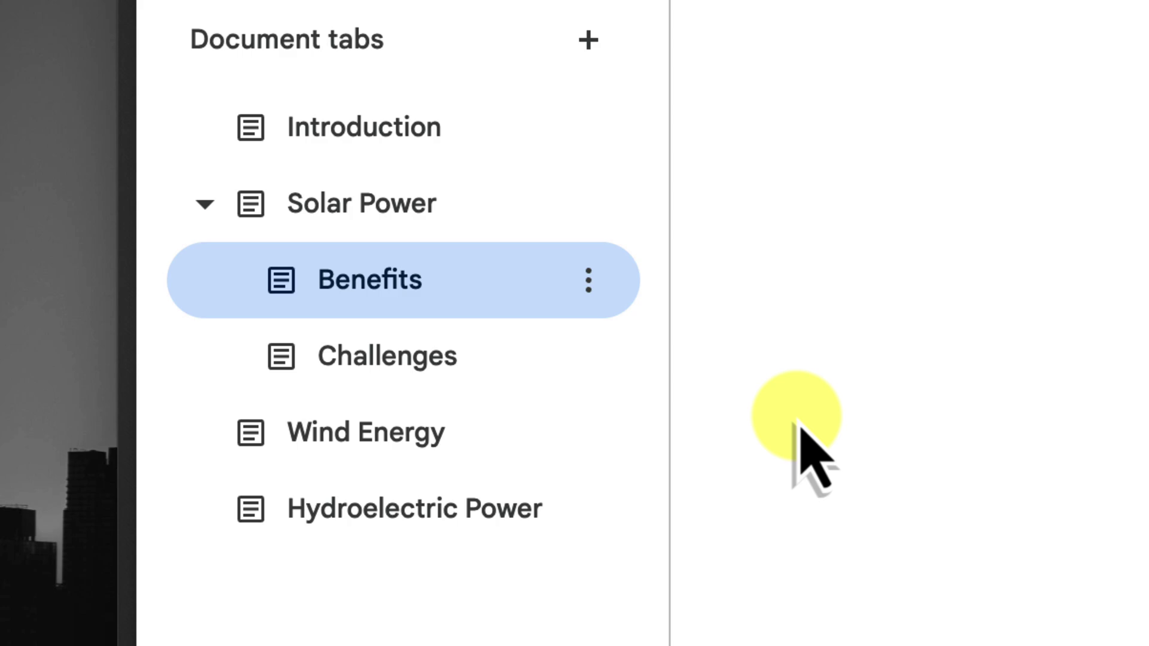
pyautogui.click(520, 428)
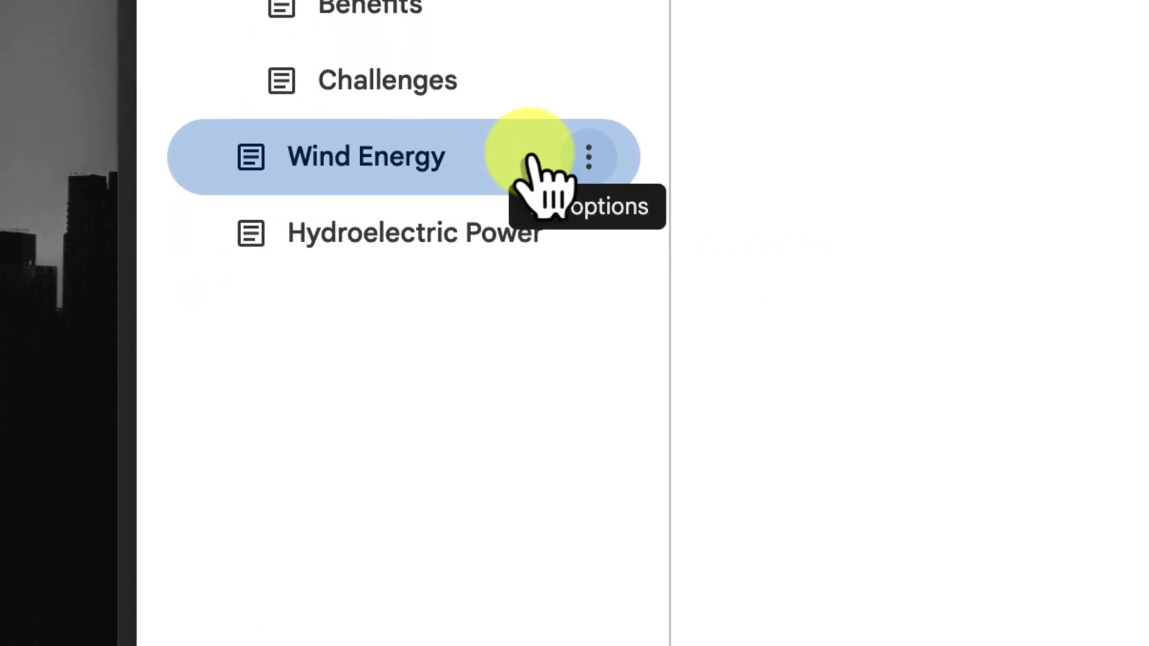
# Add a subtab under Wind Energy named 'Onshore Wind'
pyautogui.click(589, 157)
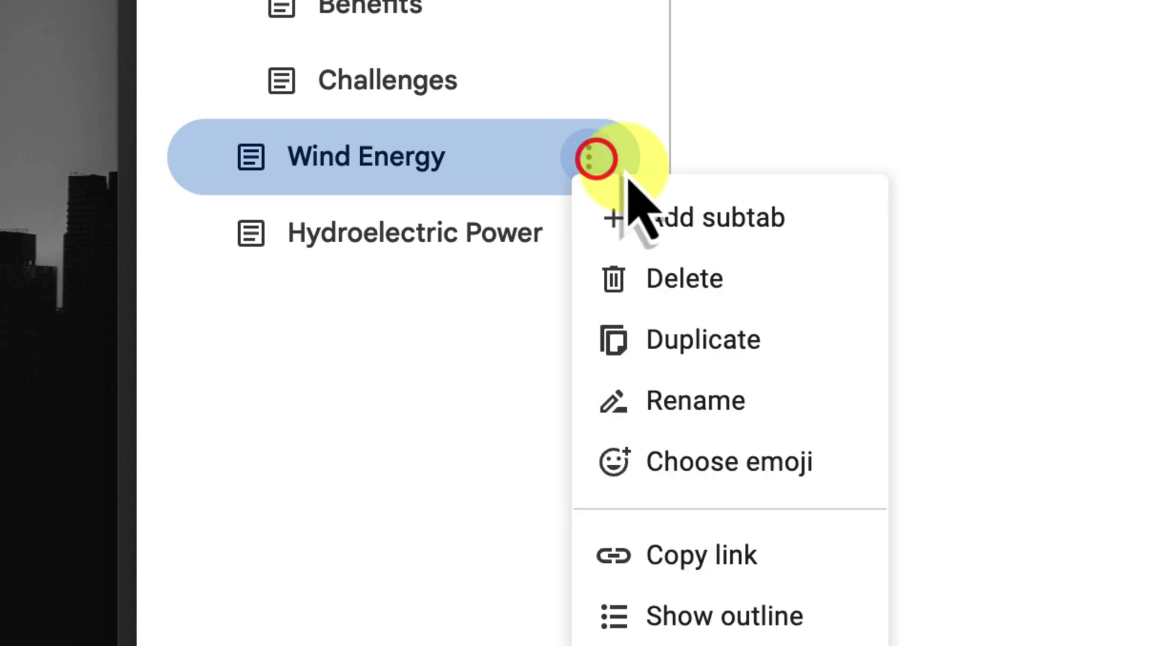
pyautogui.click(744, 207)
pyautogui.doubleClick(431, 217)
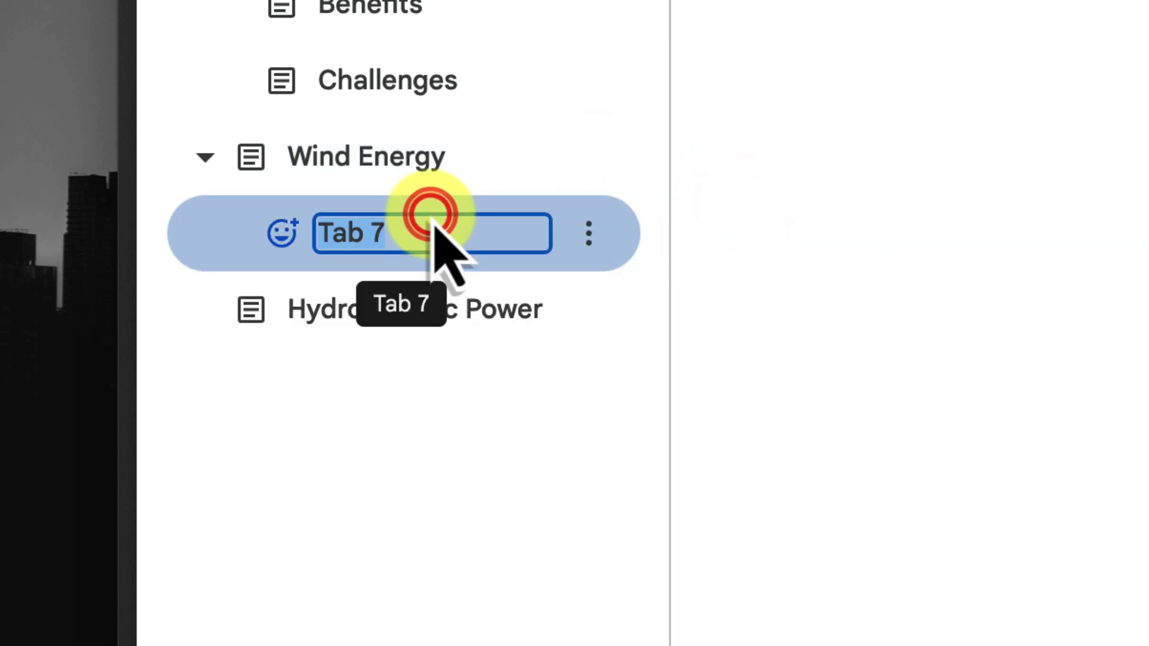
pyautogui.write('d0')
pyautogui.press('BackSpace')
pyautogui.press('BackSpace')
pyautogui.write('Onshore Wind')
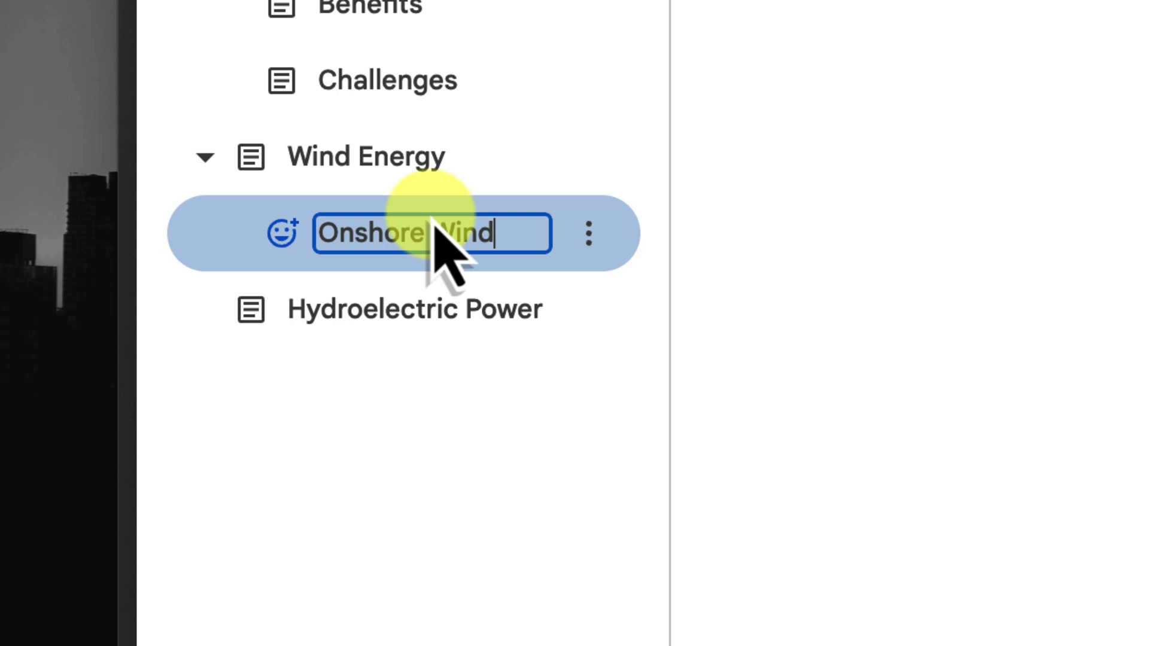
pyautogui.press('Return')
# Add a second Wind Energy subtab named 'Offshore Wind'
pyautogui.click(599, 154)
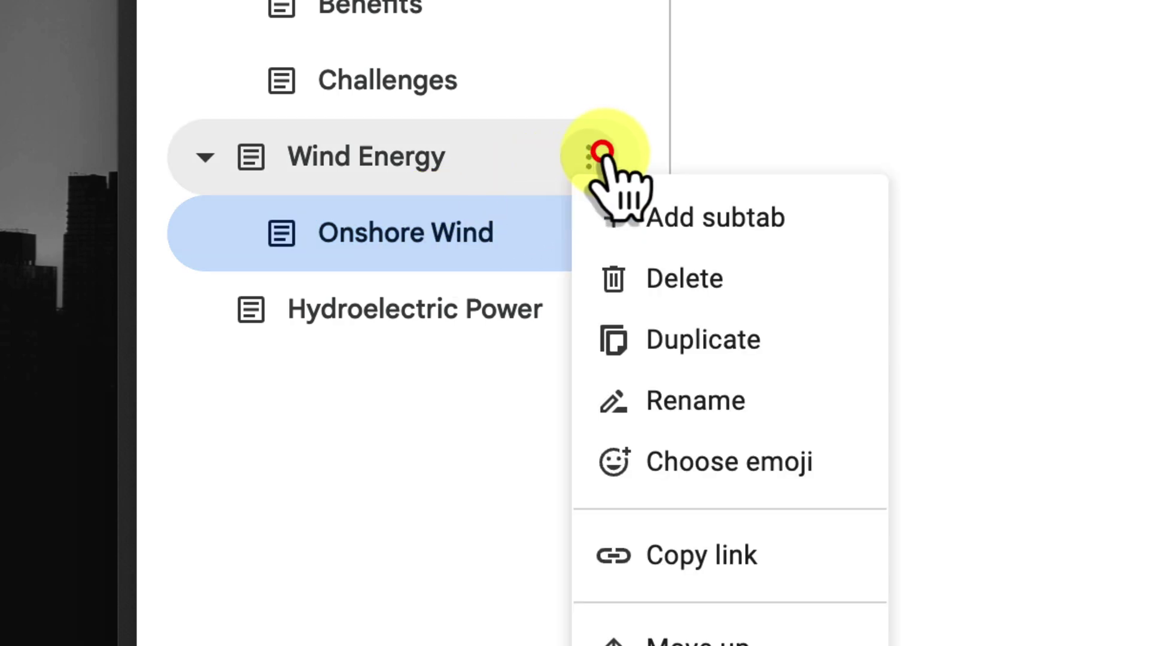
pyautogui.click(706, 218)
pyautogui.doubleClick(398, 297)
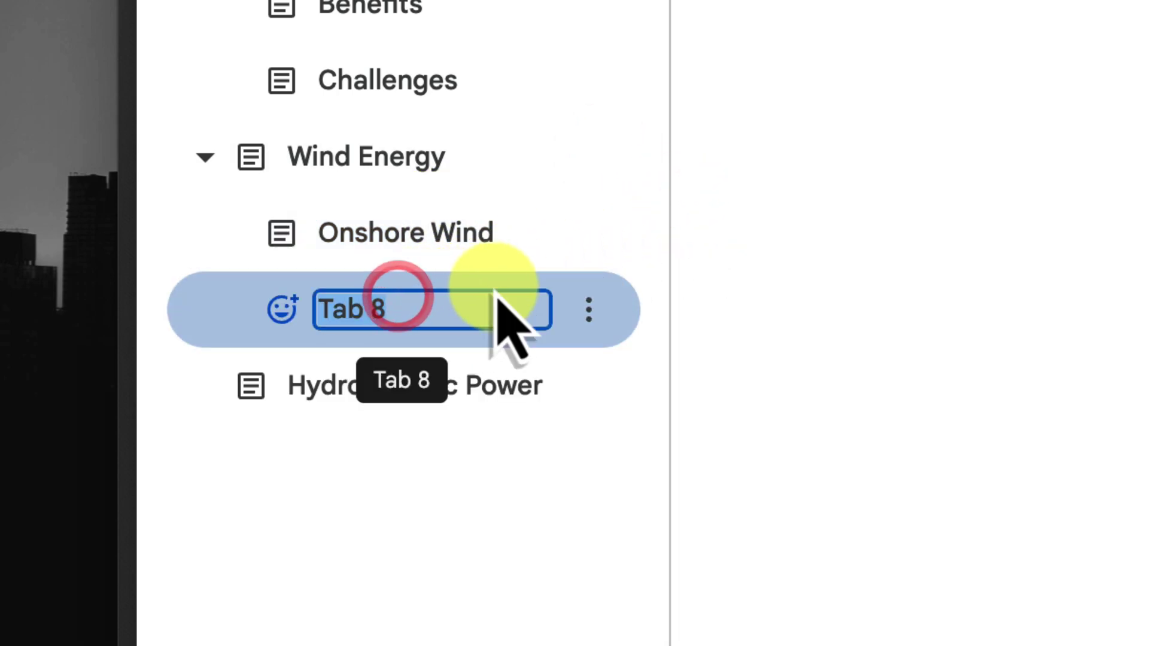
pyautogui.write('d0')
pyautogui.press('BackSpace')
pyautogui.press('BackSpace')
pyautogui.write('Offshore Wind')
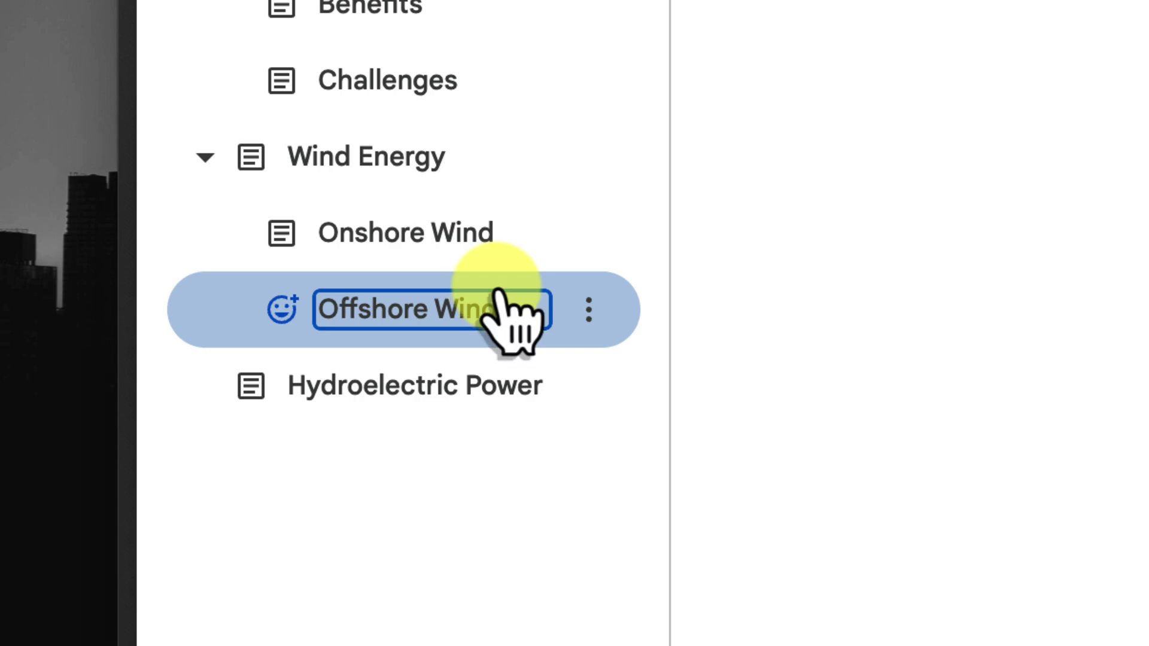
pyautogui.press('Return')
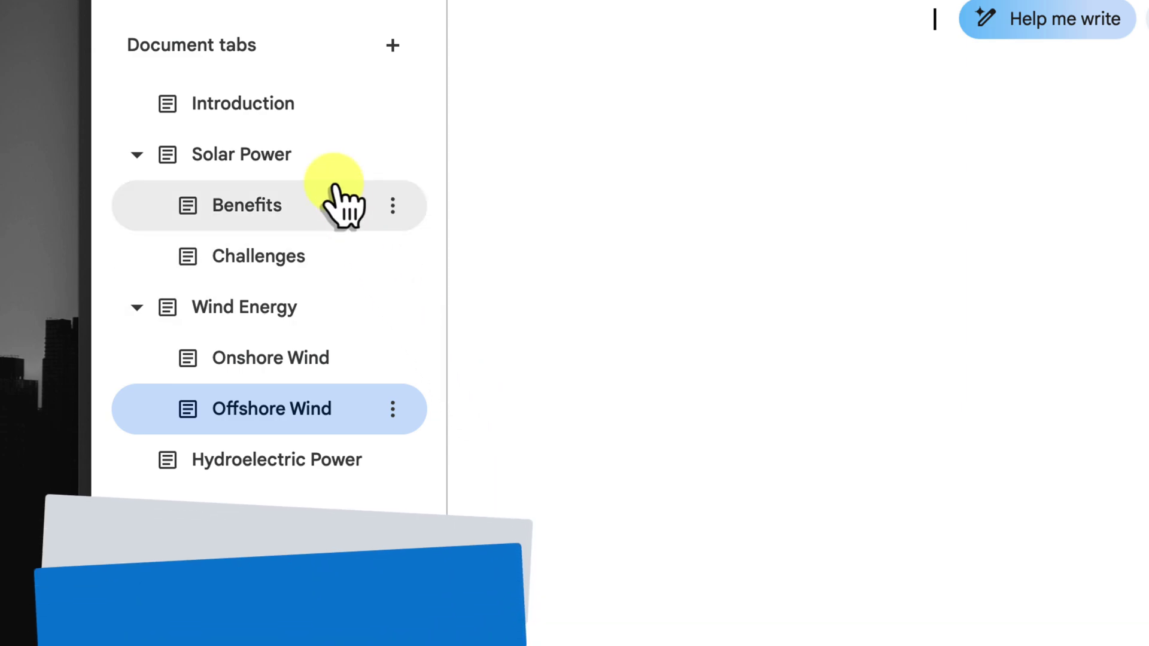
# Open the Solar Power tab from the sidebar
pyautogui.click(318, 157)
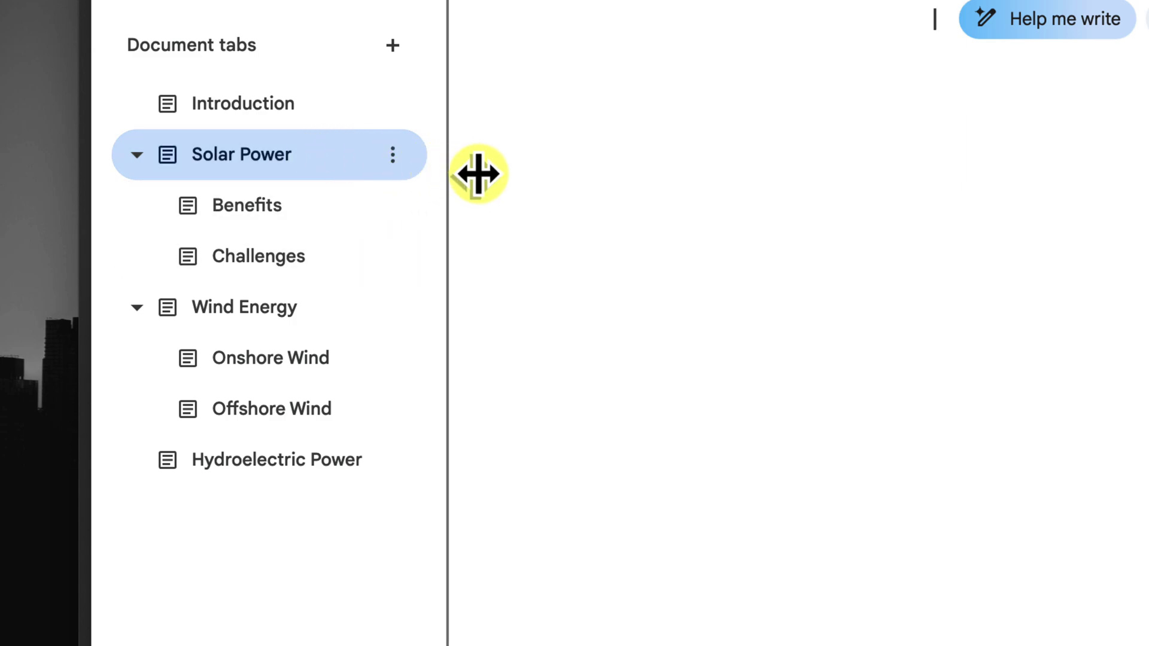
# Save the document, then step up to Introduction and back to Solar Power with Ctrl+Shift+PgUp/PgDn
pyautogui.hotkey('ctrl', 's')
pyautogui.hotkey('ctrl', 'shift', 'pageup')
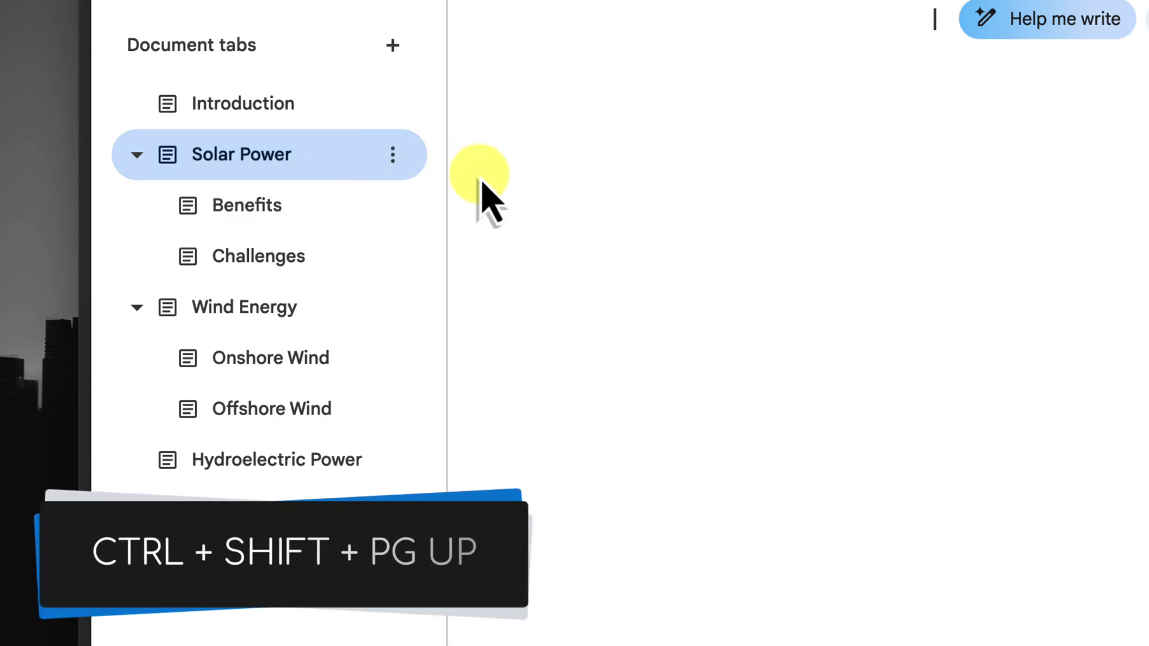
pyautogui.hotkey('ctrl', 'shift', 'pageup')
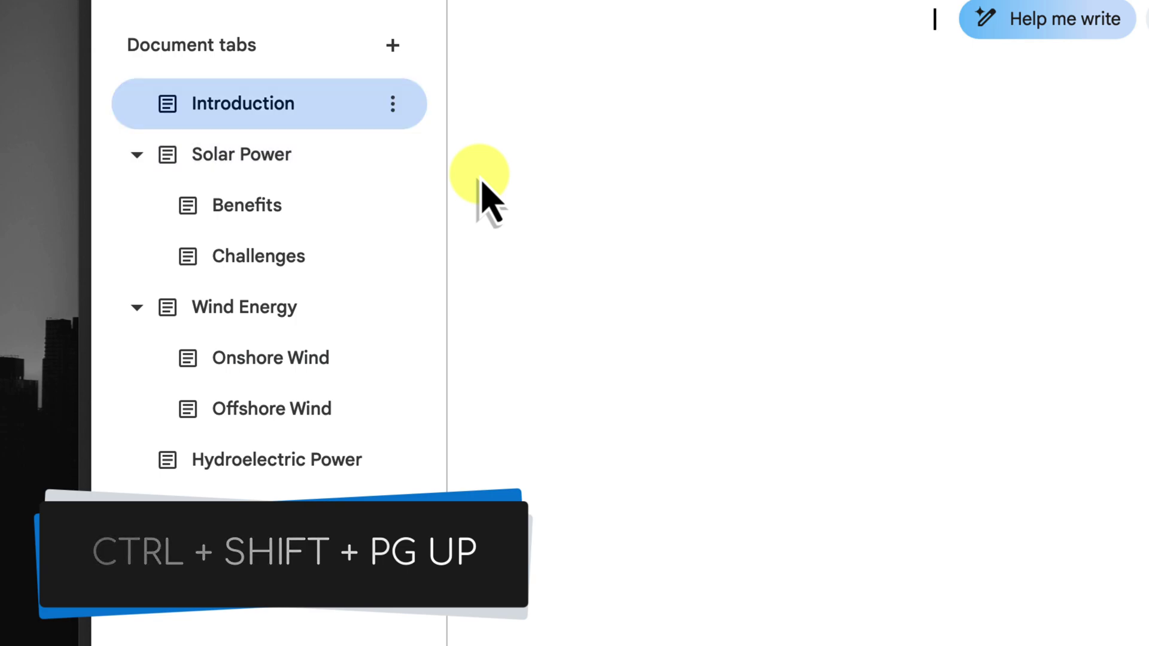
pyautogui.hotkey('ctrl', 'shift', 'pagedown')
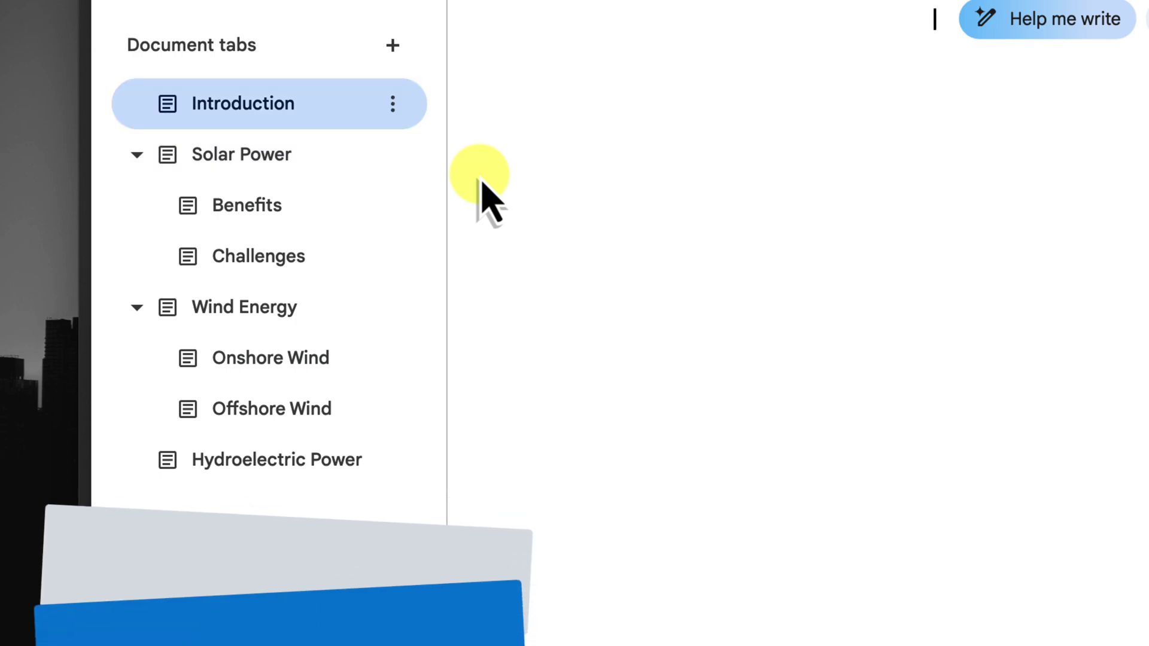
pyautogui.hotkey('ctrl', 'shift', 'pagedown')
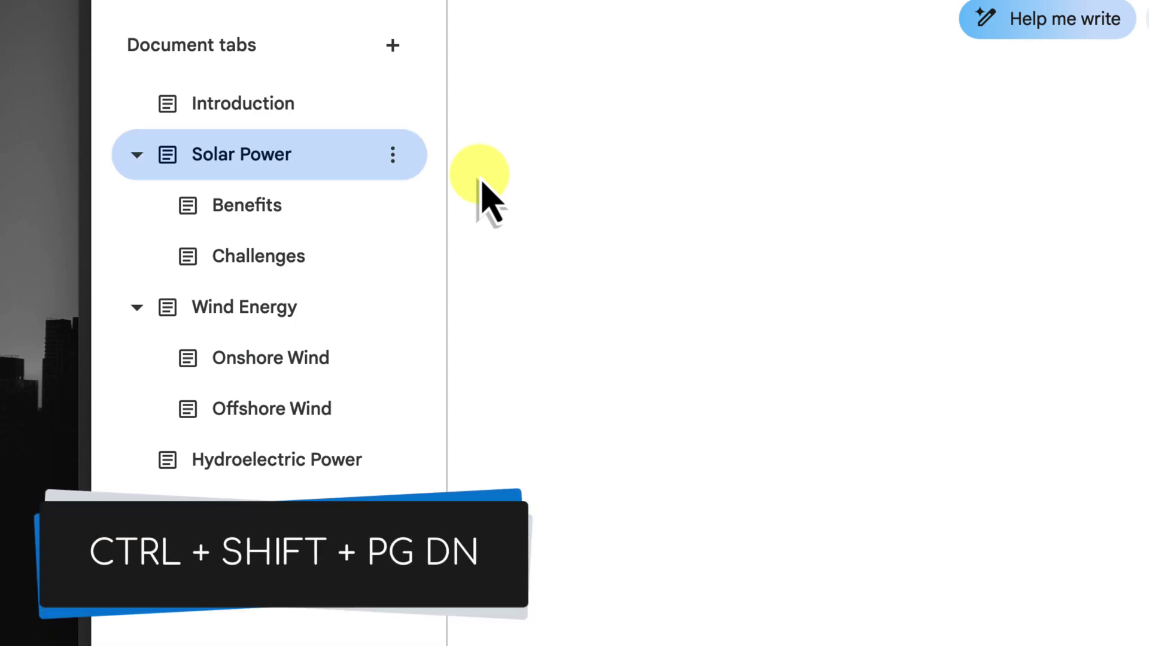
# Keep stepping between tabs, then open the Hydroelectric Power tab
pyautogui.hotkey('ctrl', 'shift', 'pagedown')
pyautogui.hotkey('ctrl', 'shift', 'pagedown')
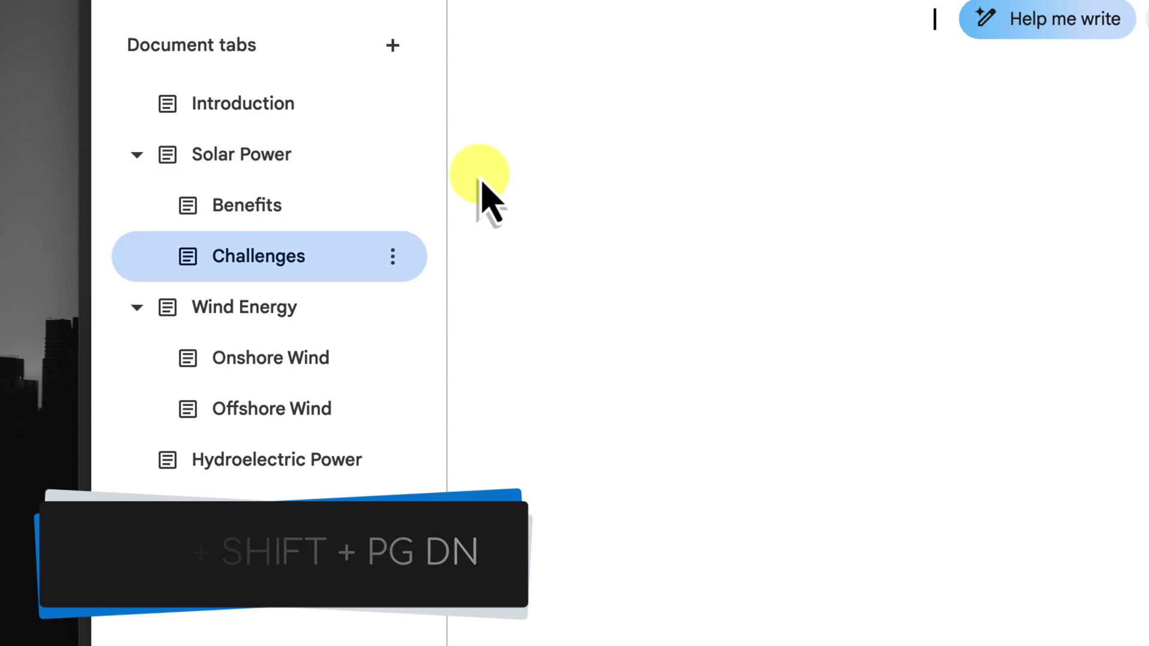
pyautogui.hotkey('ctrl', 'shift', 'pageup')
pyautogui.hotkey('ctrl', 'shift', 'pageup')
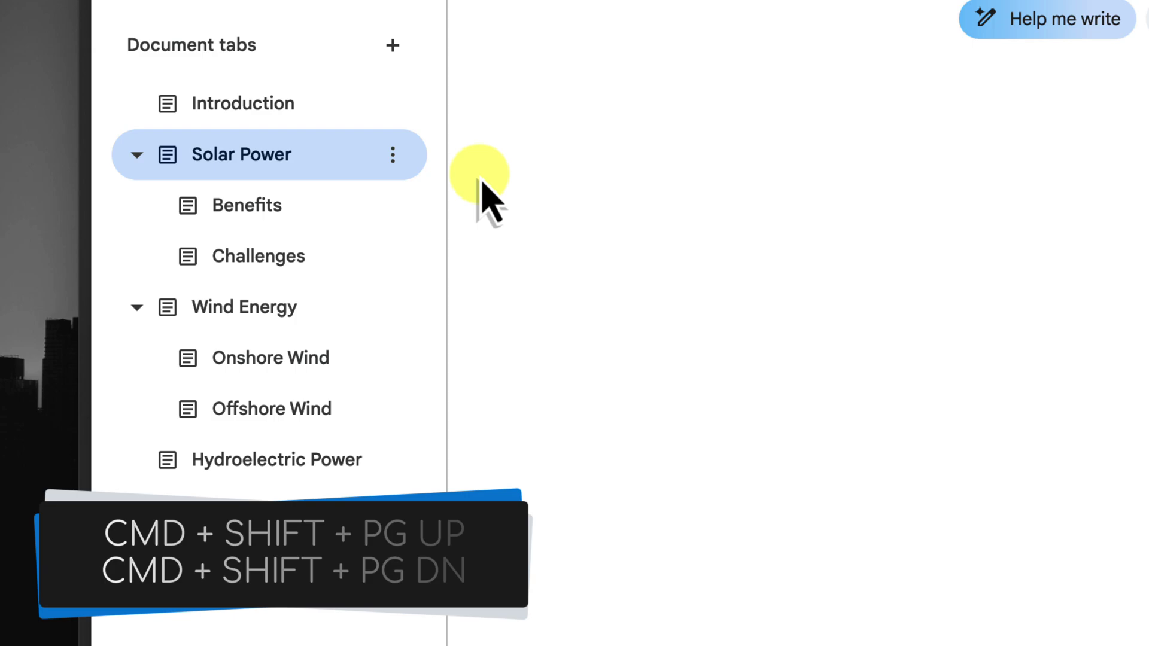
pyautogui.hotkey('ctrl', 'shift', 'pageup')
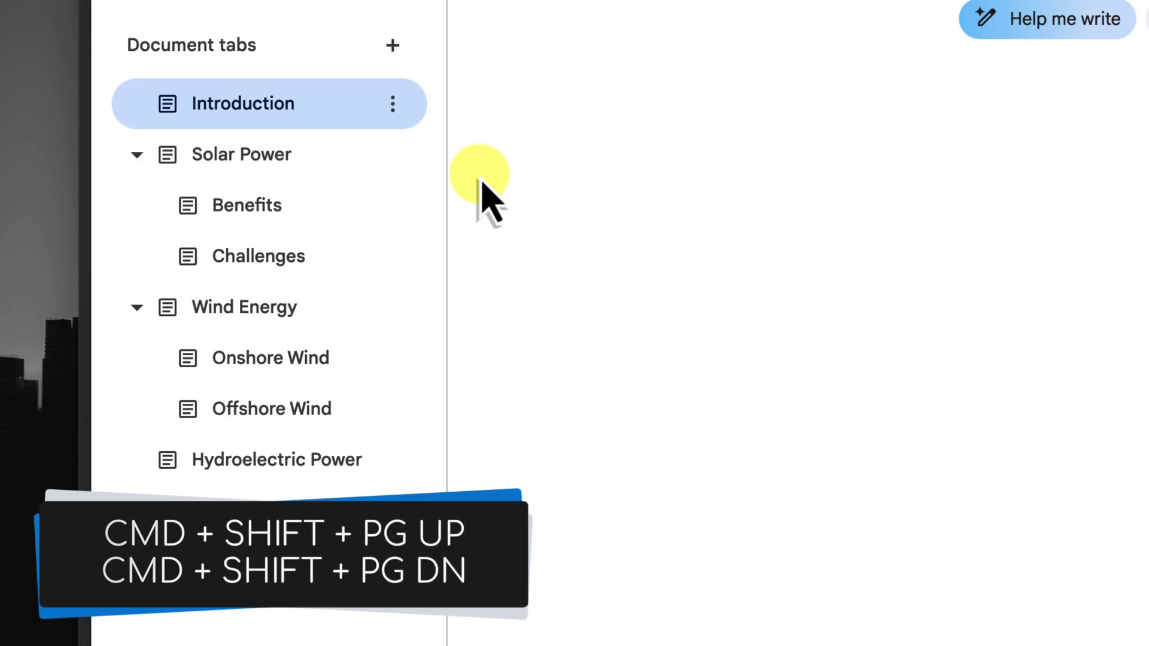
pyautogui.hotkey('ctrl', 'shift', 'pagedown')
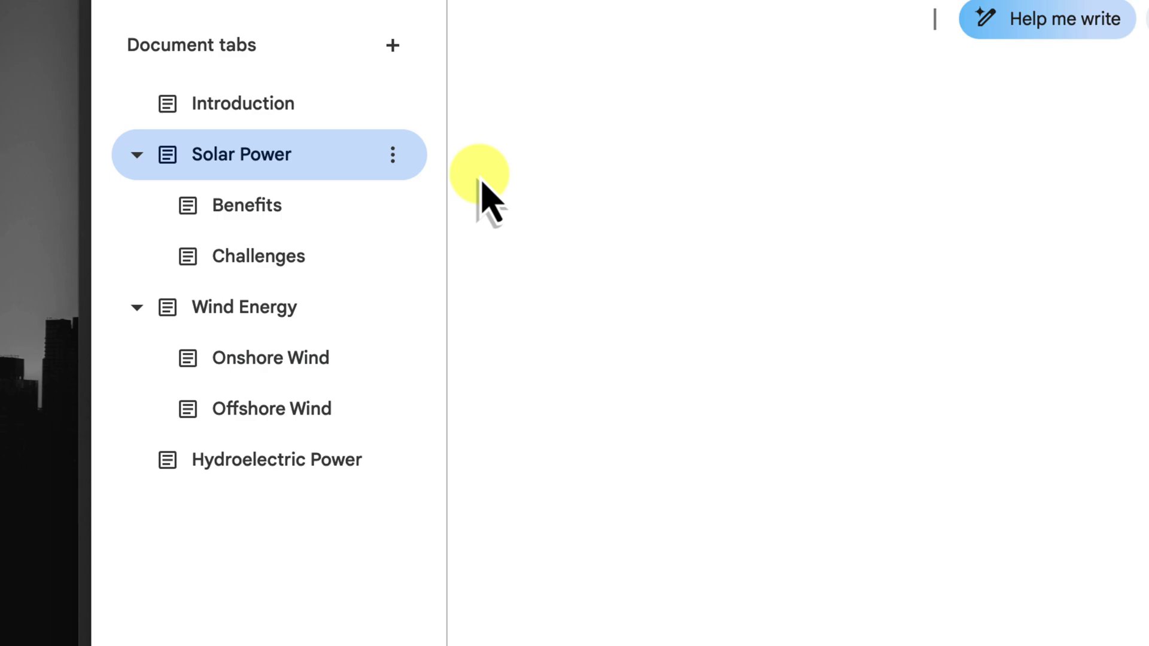
pyautogui.click(328, 458)
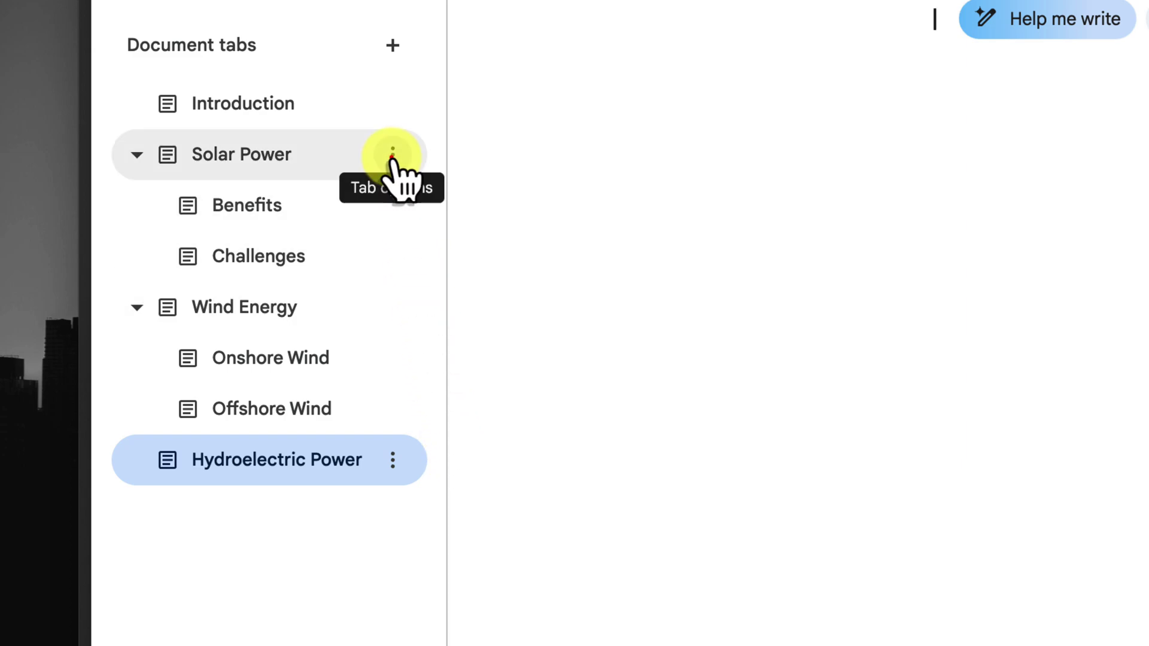
# Duplicate the Solar Power tab and rename the copy 'Geothermal Energy'
pyautogui.click(393, 155)
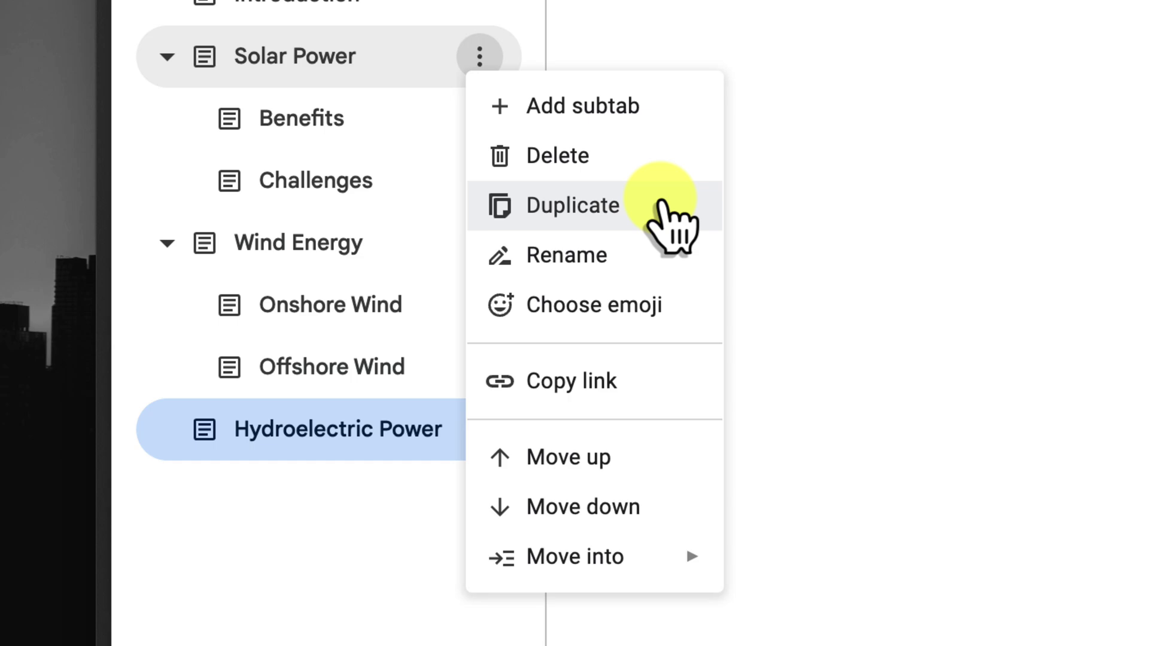
pyautogui.click(660, 204)
pyautogui.click(335, 241)
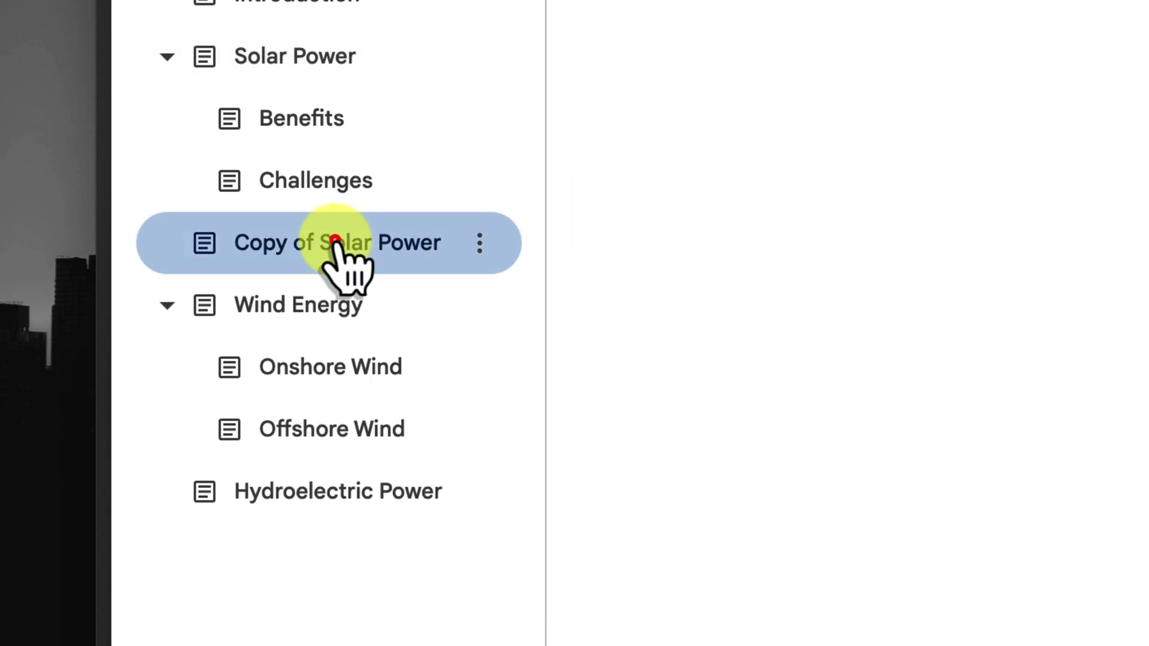
pyautogui.doubleClick(335, 241)
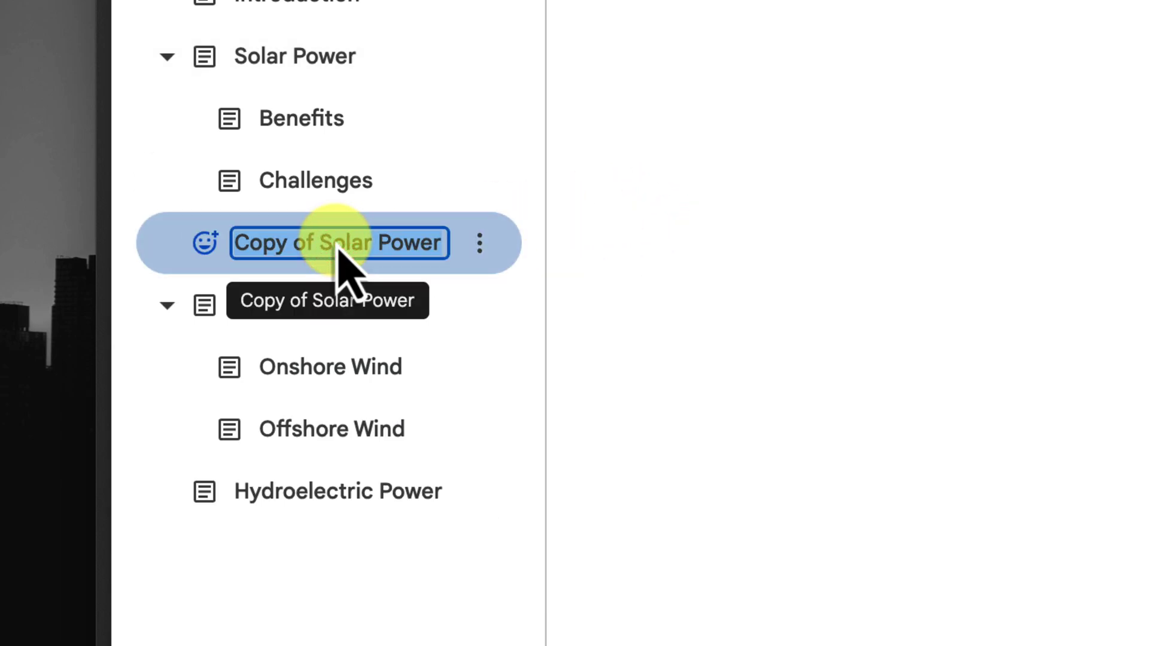
pyautogui.write('d0')
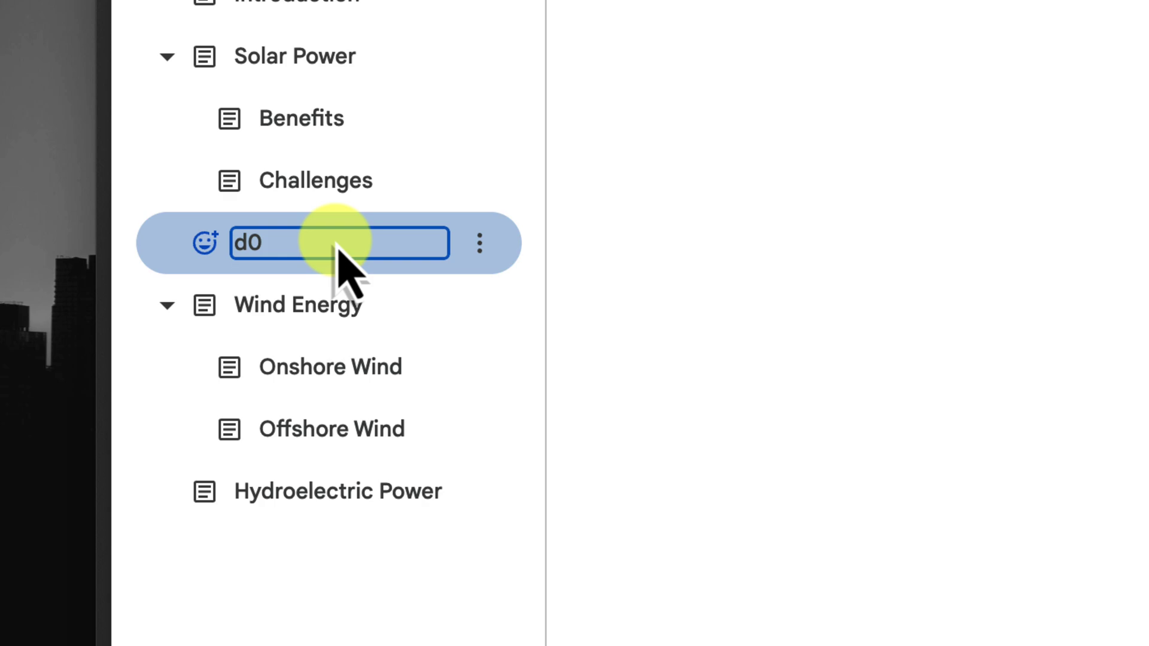
pyautogui.press('BackSpace')
pyautogui.press('BackSpace')
pyautogui.write('Geothermal Energy')
pyautogui.press('Return')
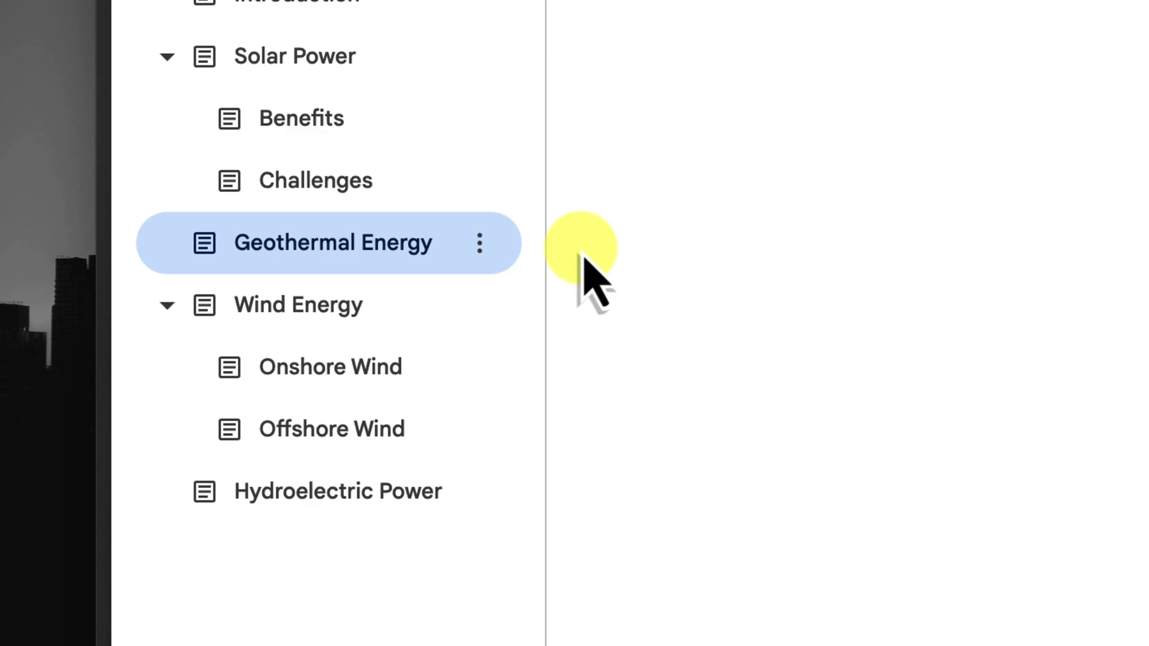
pyautogui.moveTo(478, 491)
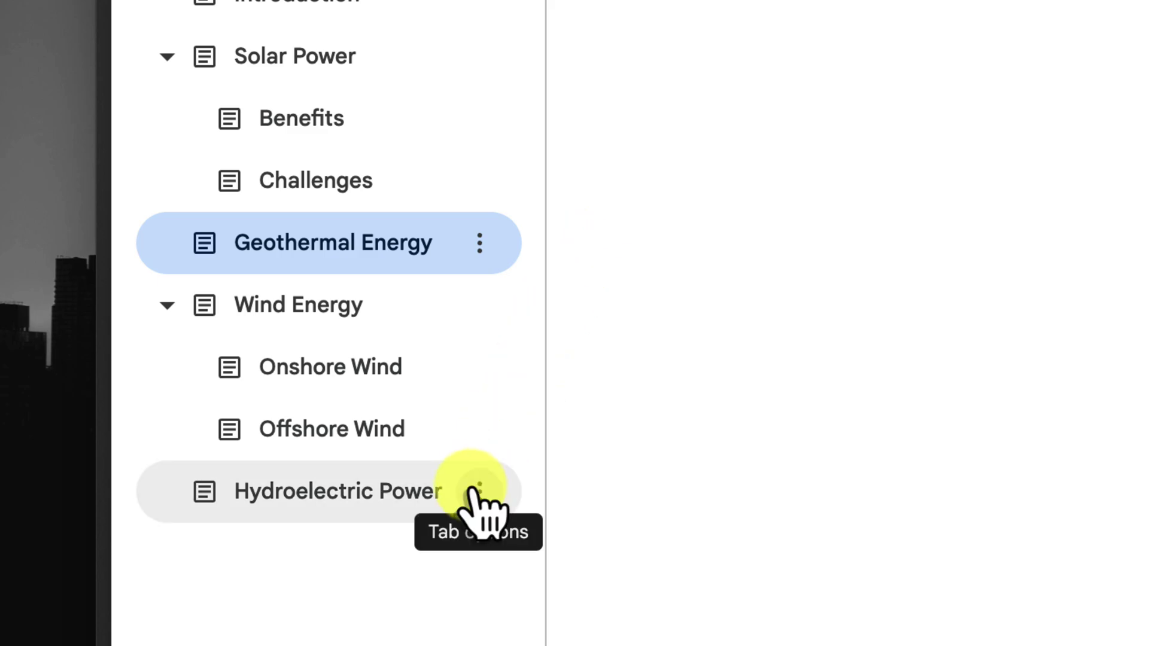
# Delete the Hydroelectric Power tab and bring up Wind Energy's tab options to relocate it
pyautogui.click(473, 71)
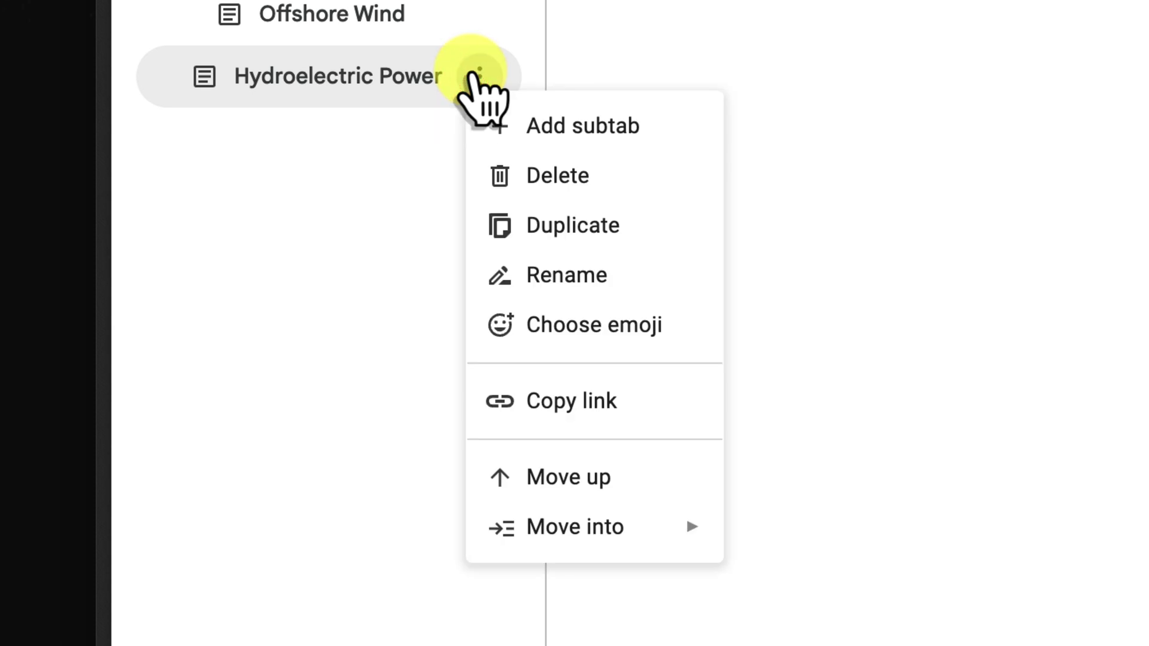
pyautogui.click(622, 171)
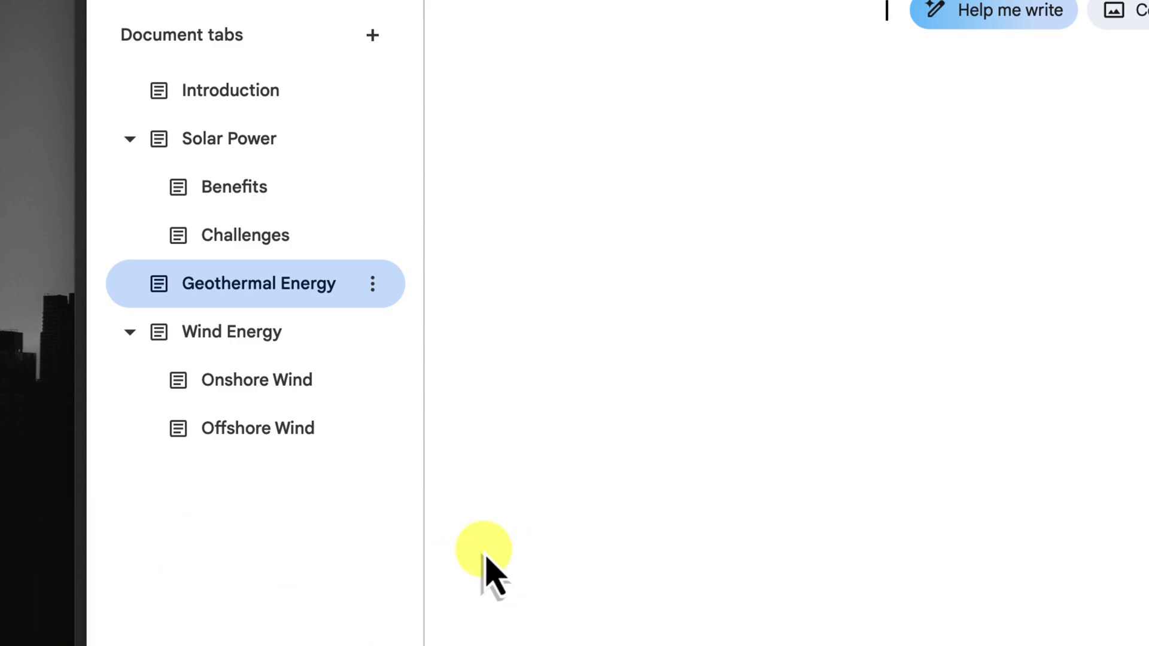
pyautogui.click(370, 93)
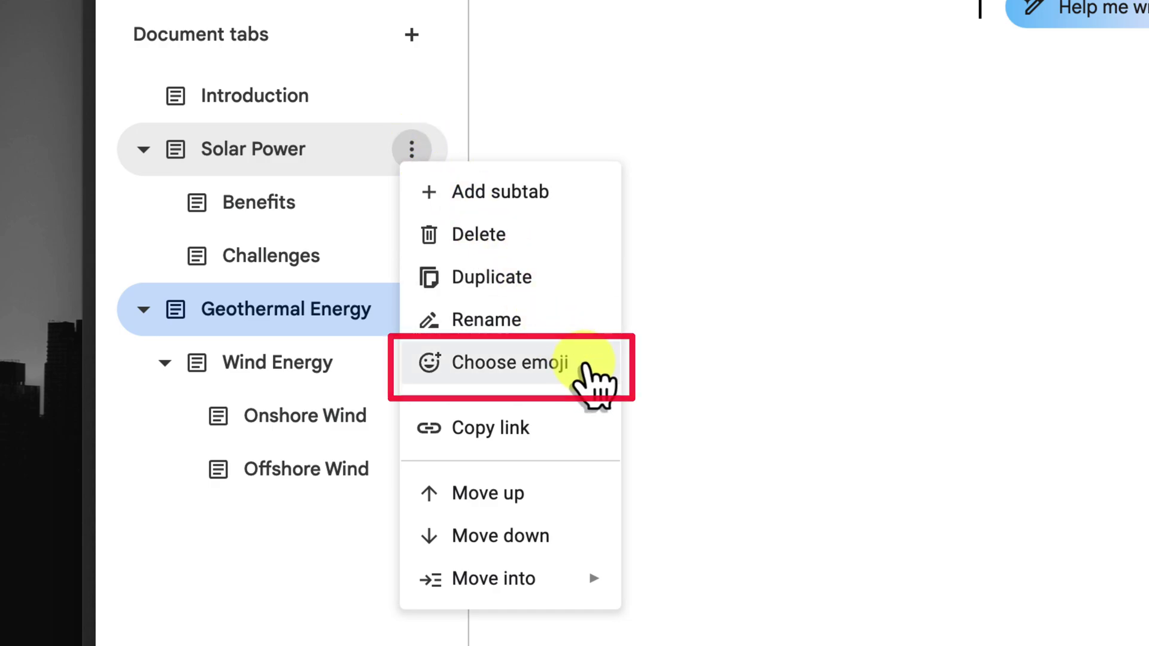
# Search emojis for 'sun' and apply the sun emoji as Solar Power's tab icon
pyautogui.click(584, 366)
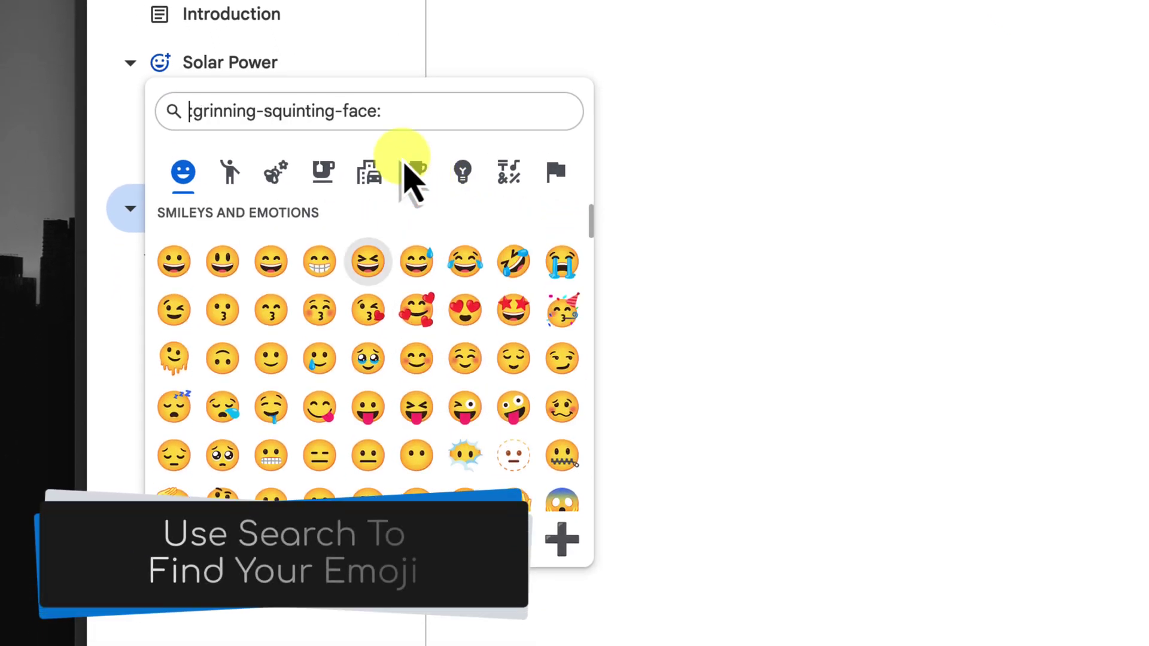
pyautogui.write('sun')
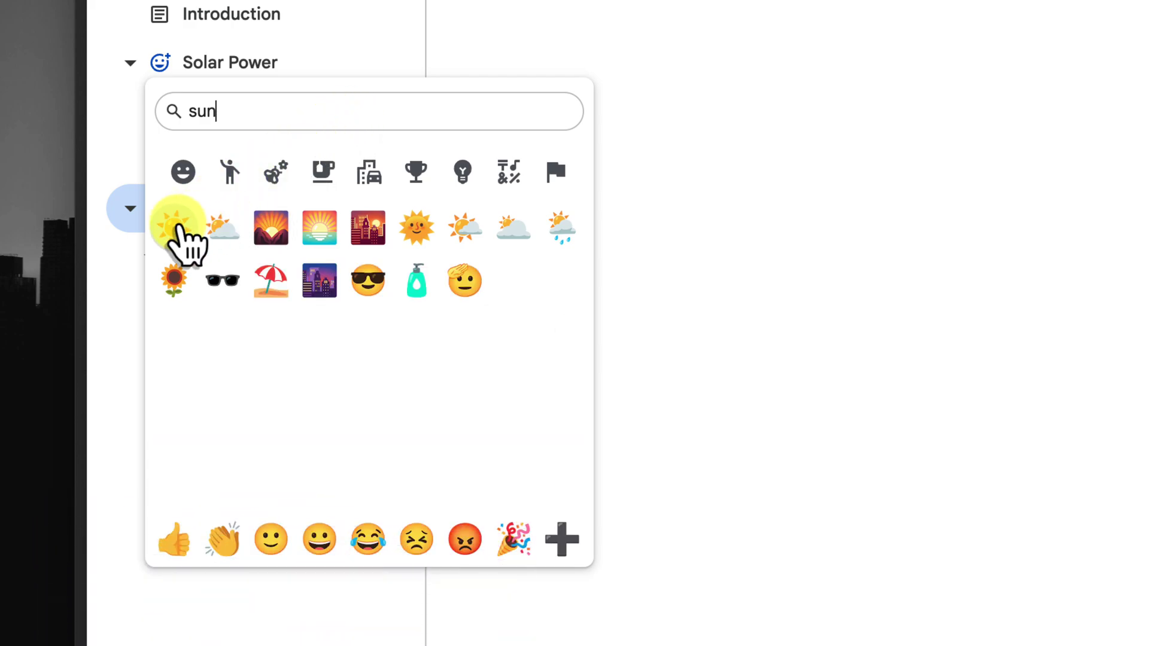
pyautogui.click(173, 227)
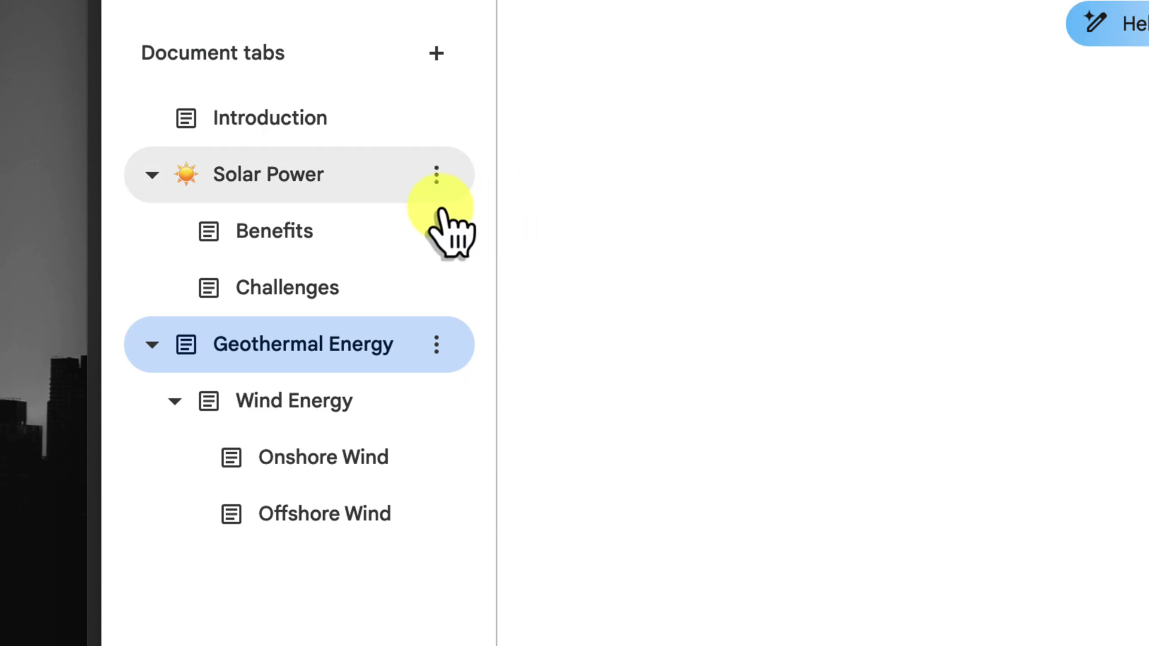
# Add the heading 'Benefits of Solar Power' in the Benefits tab and show its outline
pyautogui.click(328, 235)
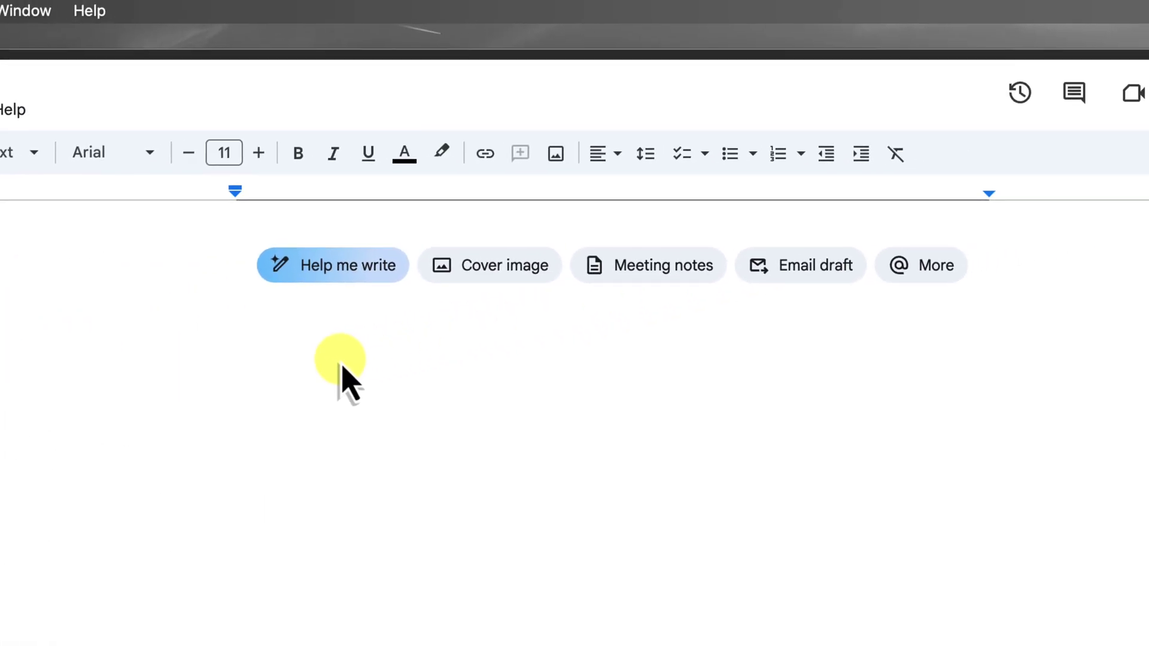
pyautogui.write('#')
pyautogui.press('space')
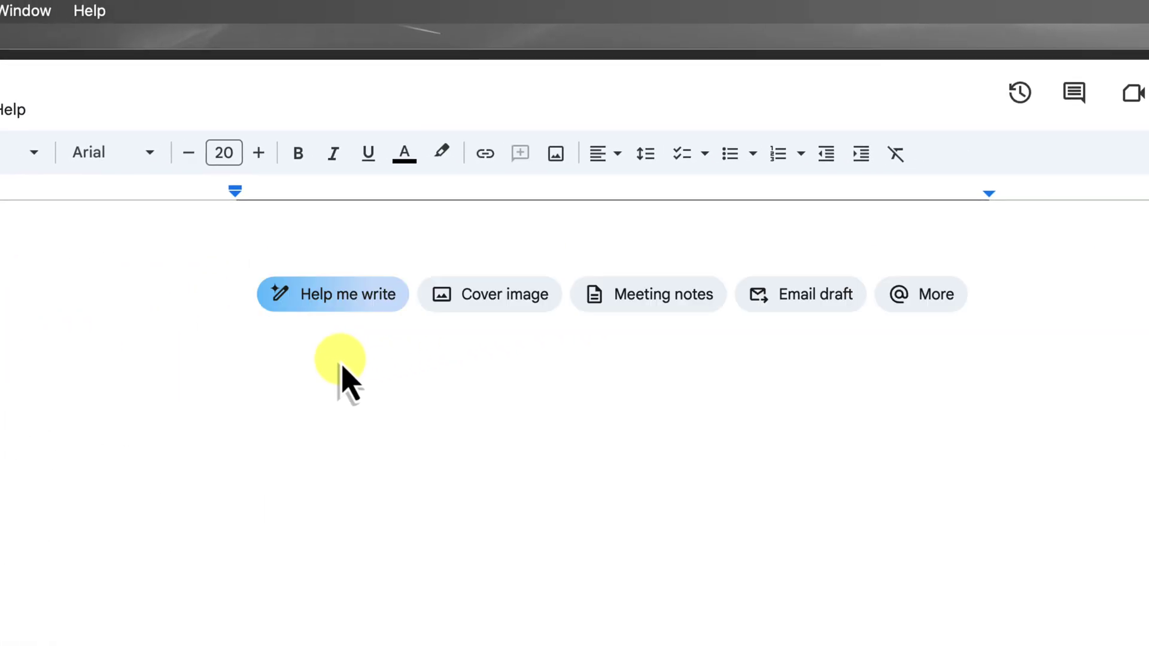
pyautogui.write('Benefits of Solar Power')
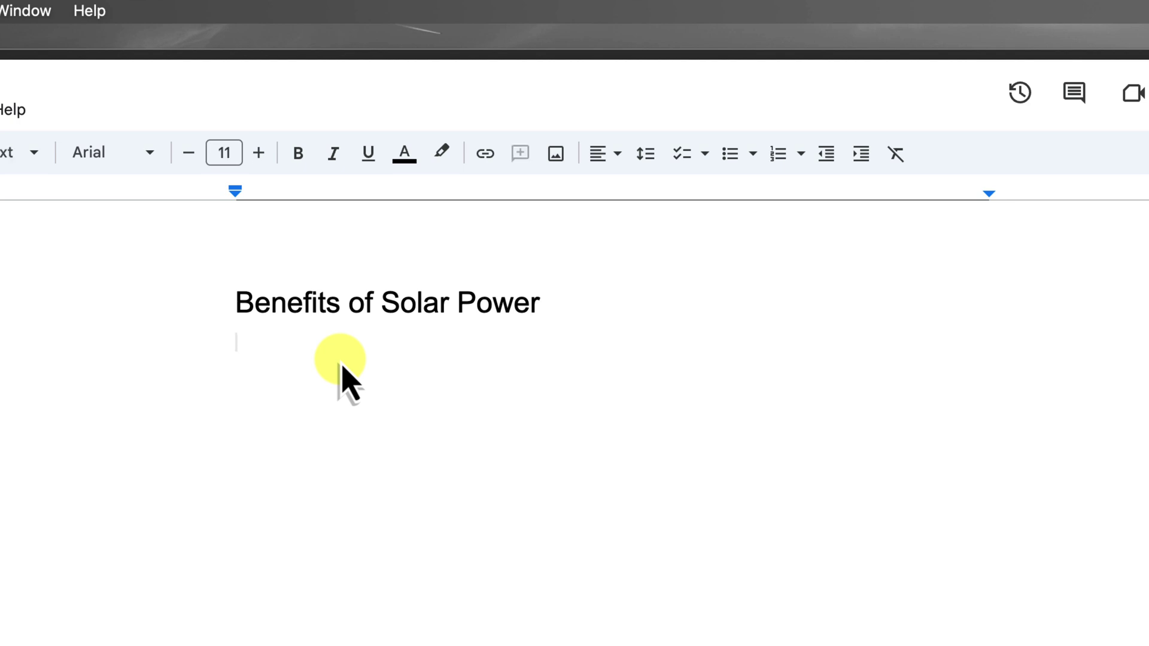
pyautogui.click(236, 250)
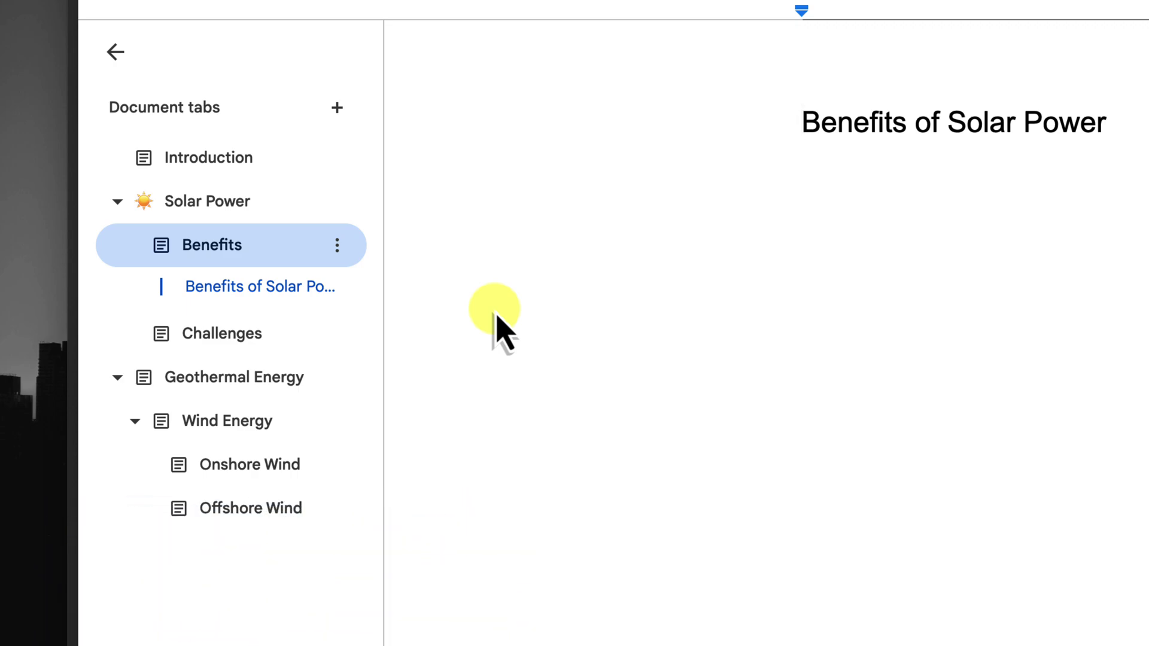
# Collapse the subtab lists under Geothermal Energy and Solar Power
pyautogui.click(127, 376)
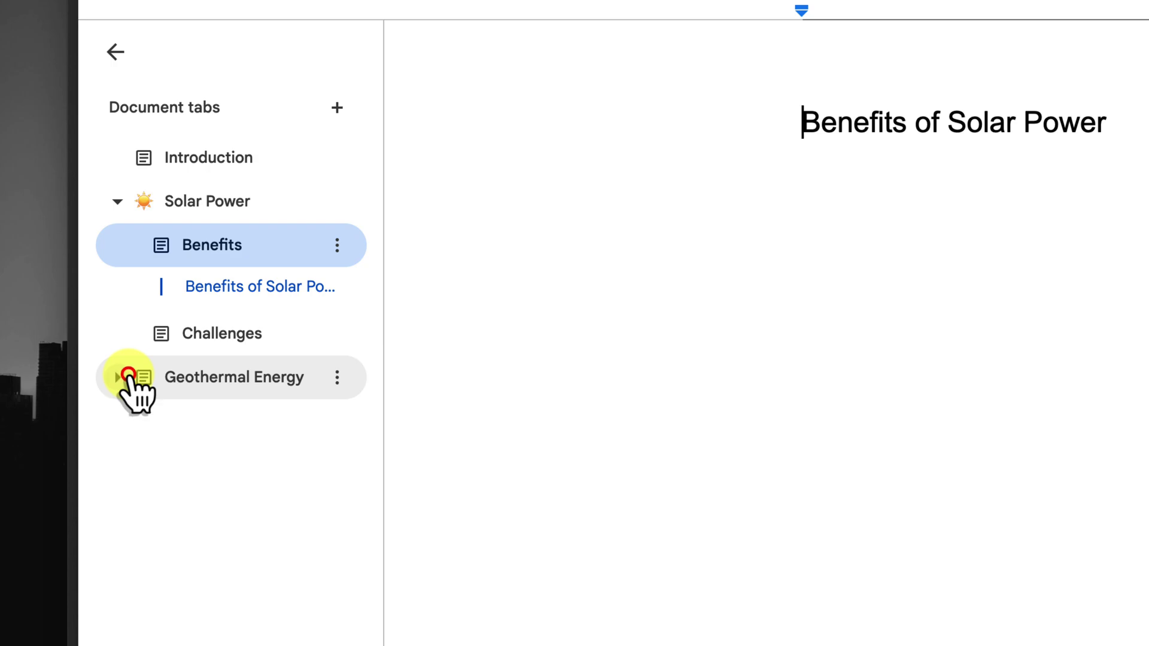
pyautogui.click(119, 200)
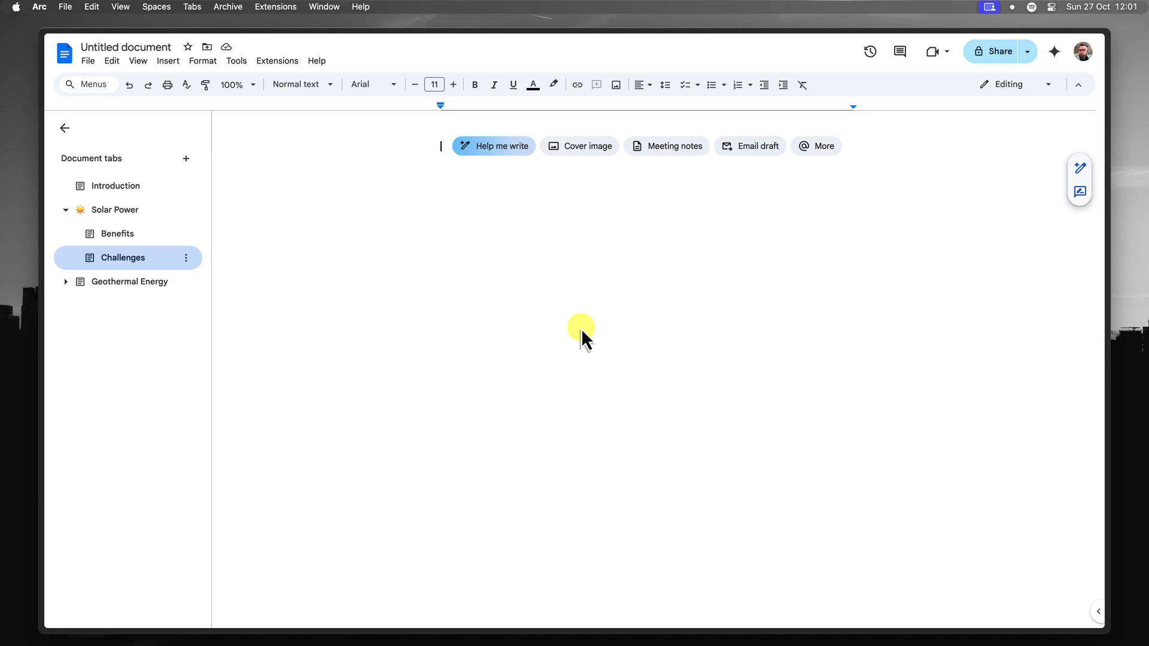
# Switch to the desktop space with Ctrl+Left, leaving Finder in front
pyautogui.hotkey('ctrl', 'Left')
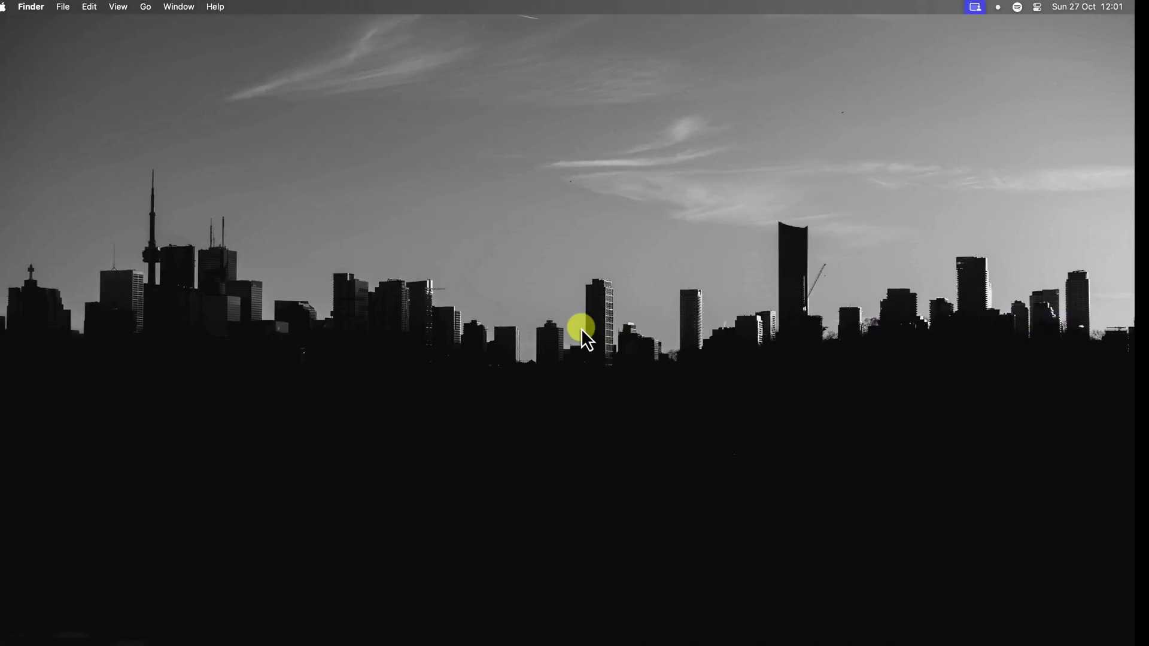